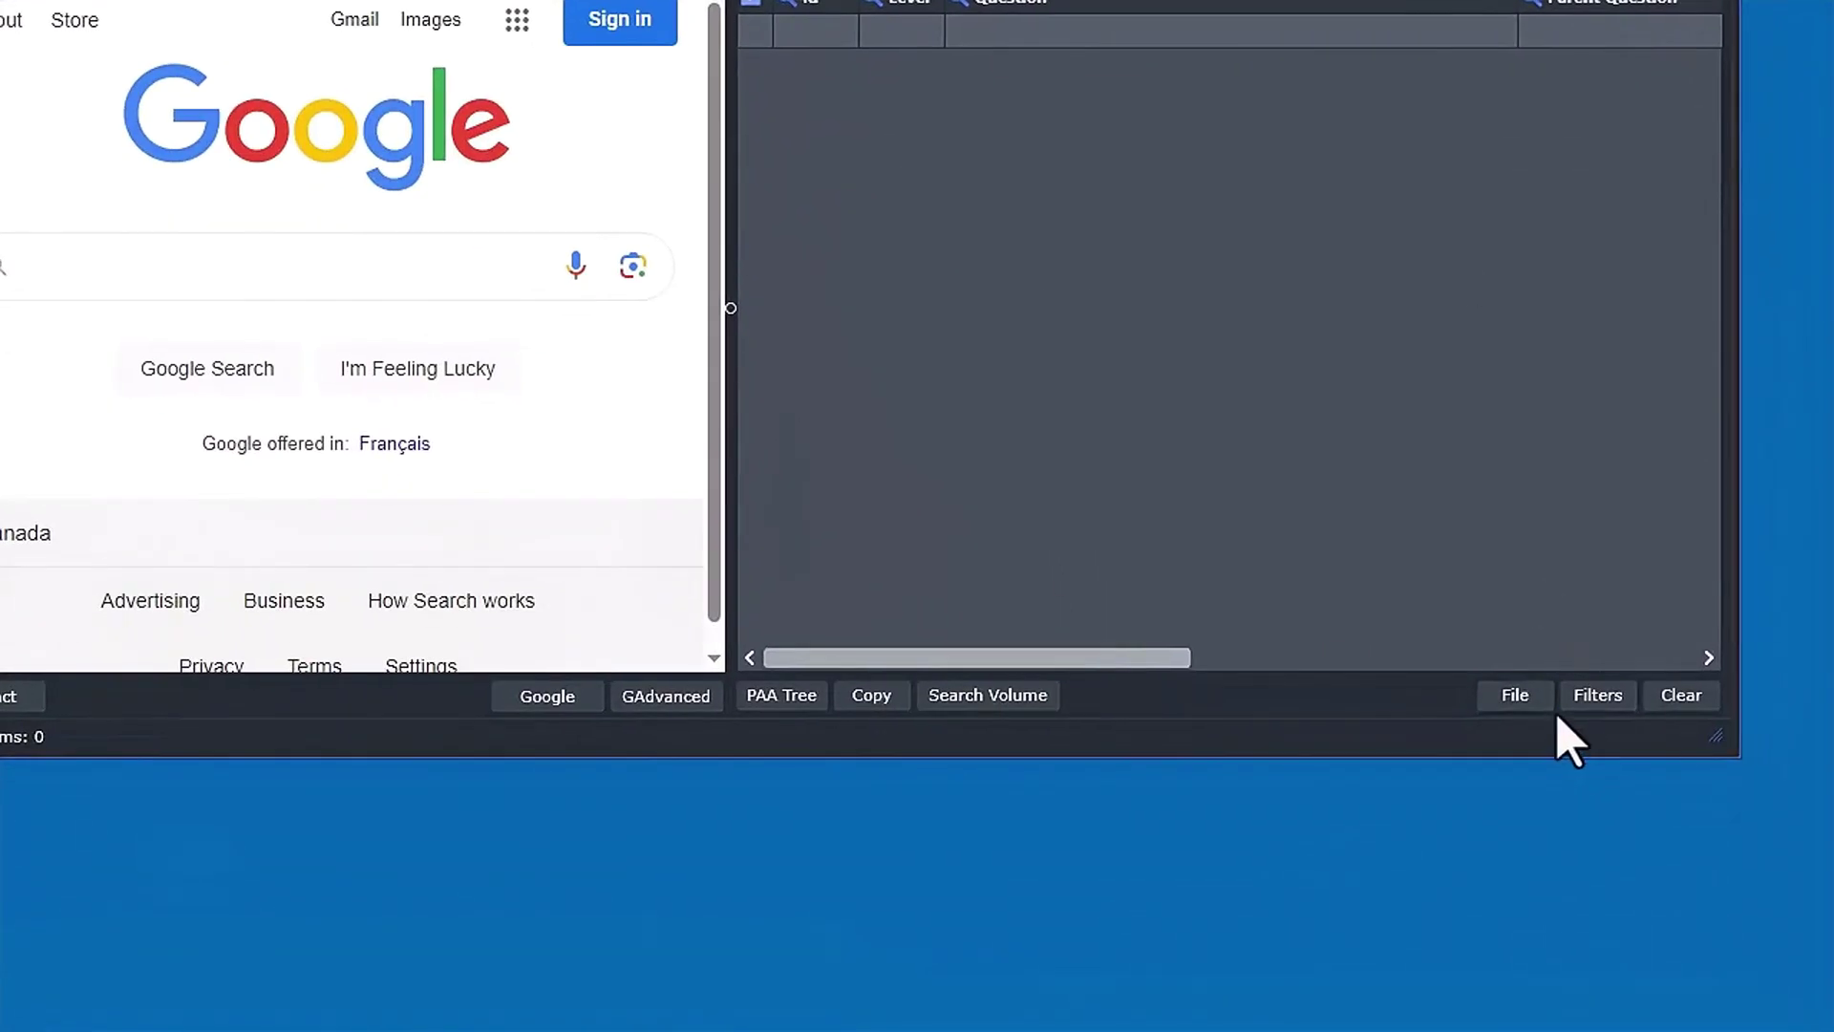
Load the project file 'puppy training - 3 levels - 2 clicks.pedf' from the saved projects folder
click(1607, 967)
click(1561, 776)
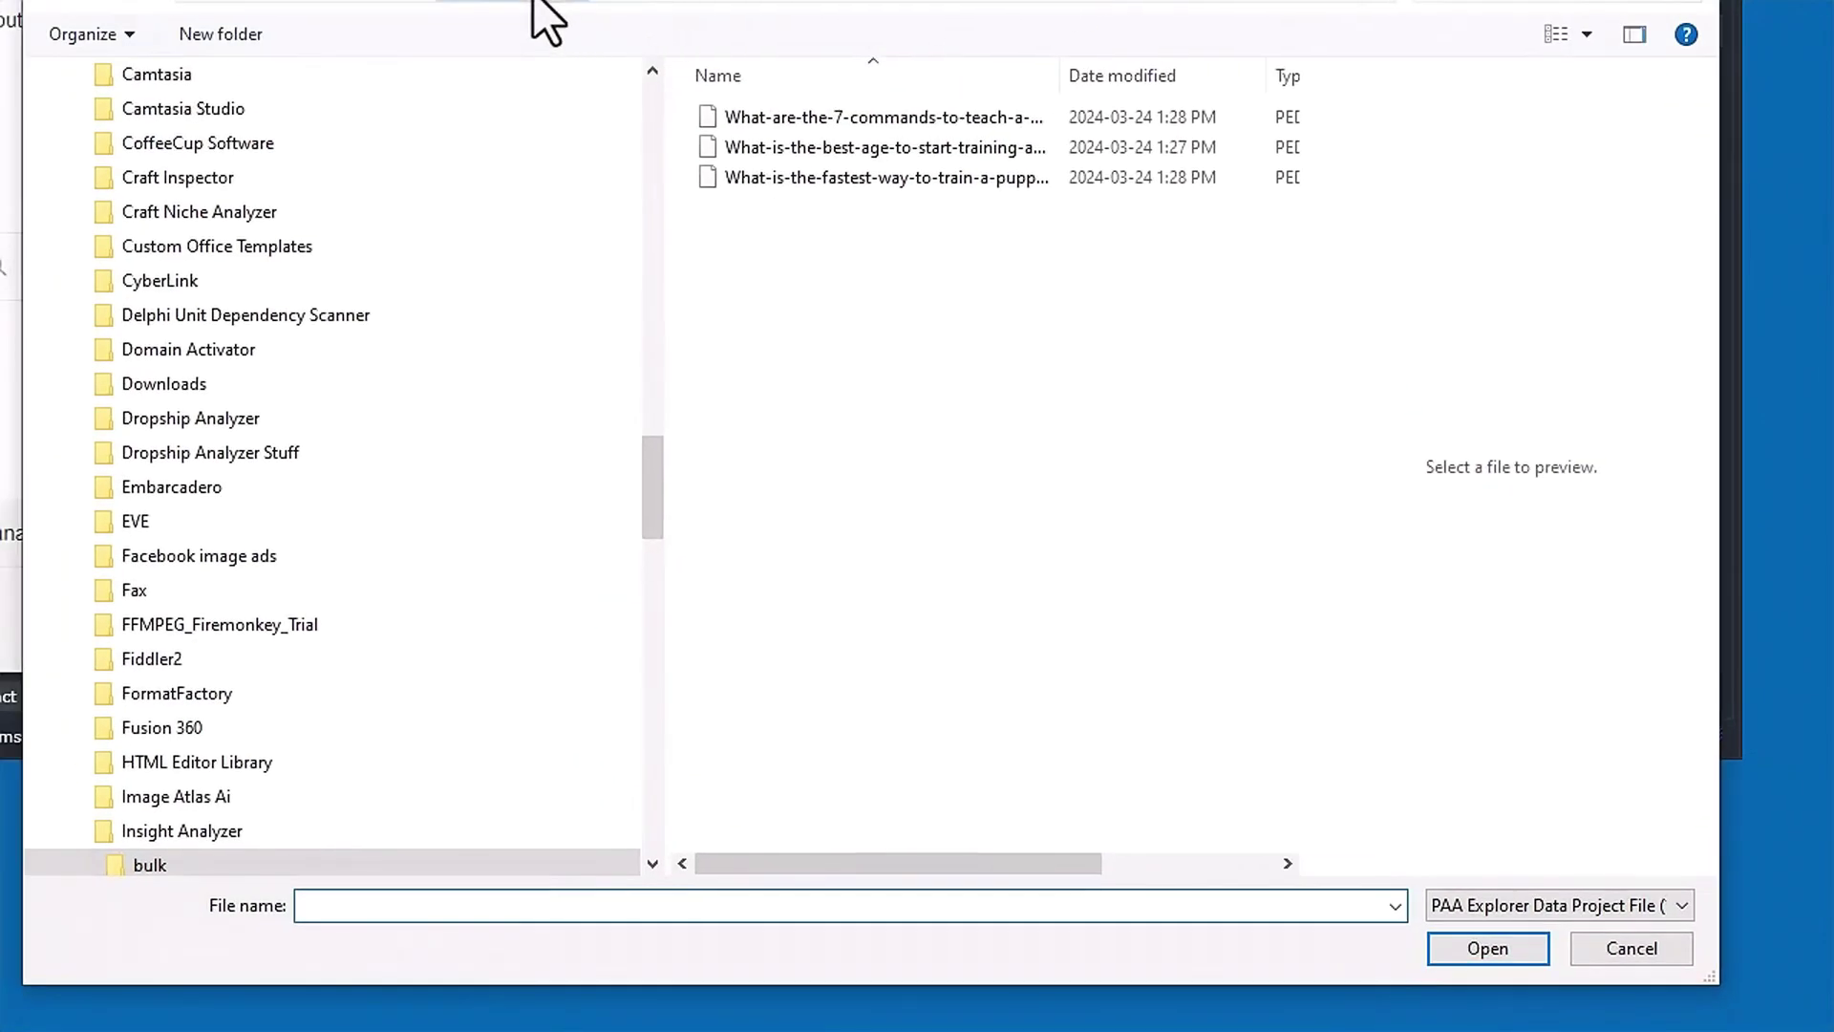
click(530, 3)
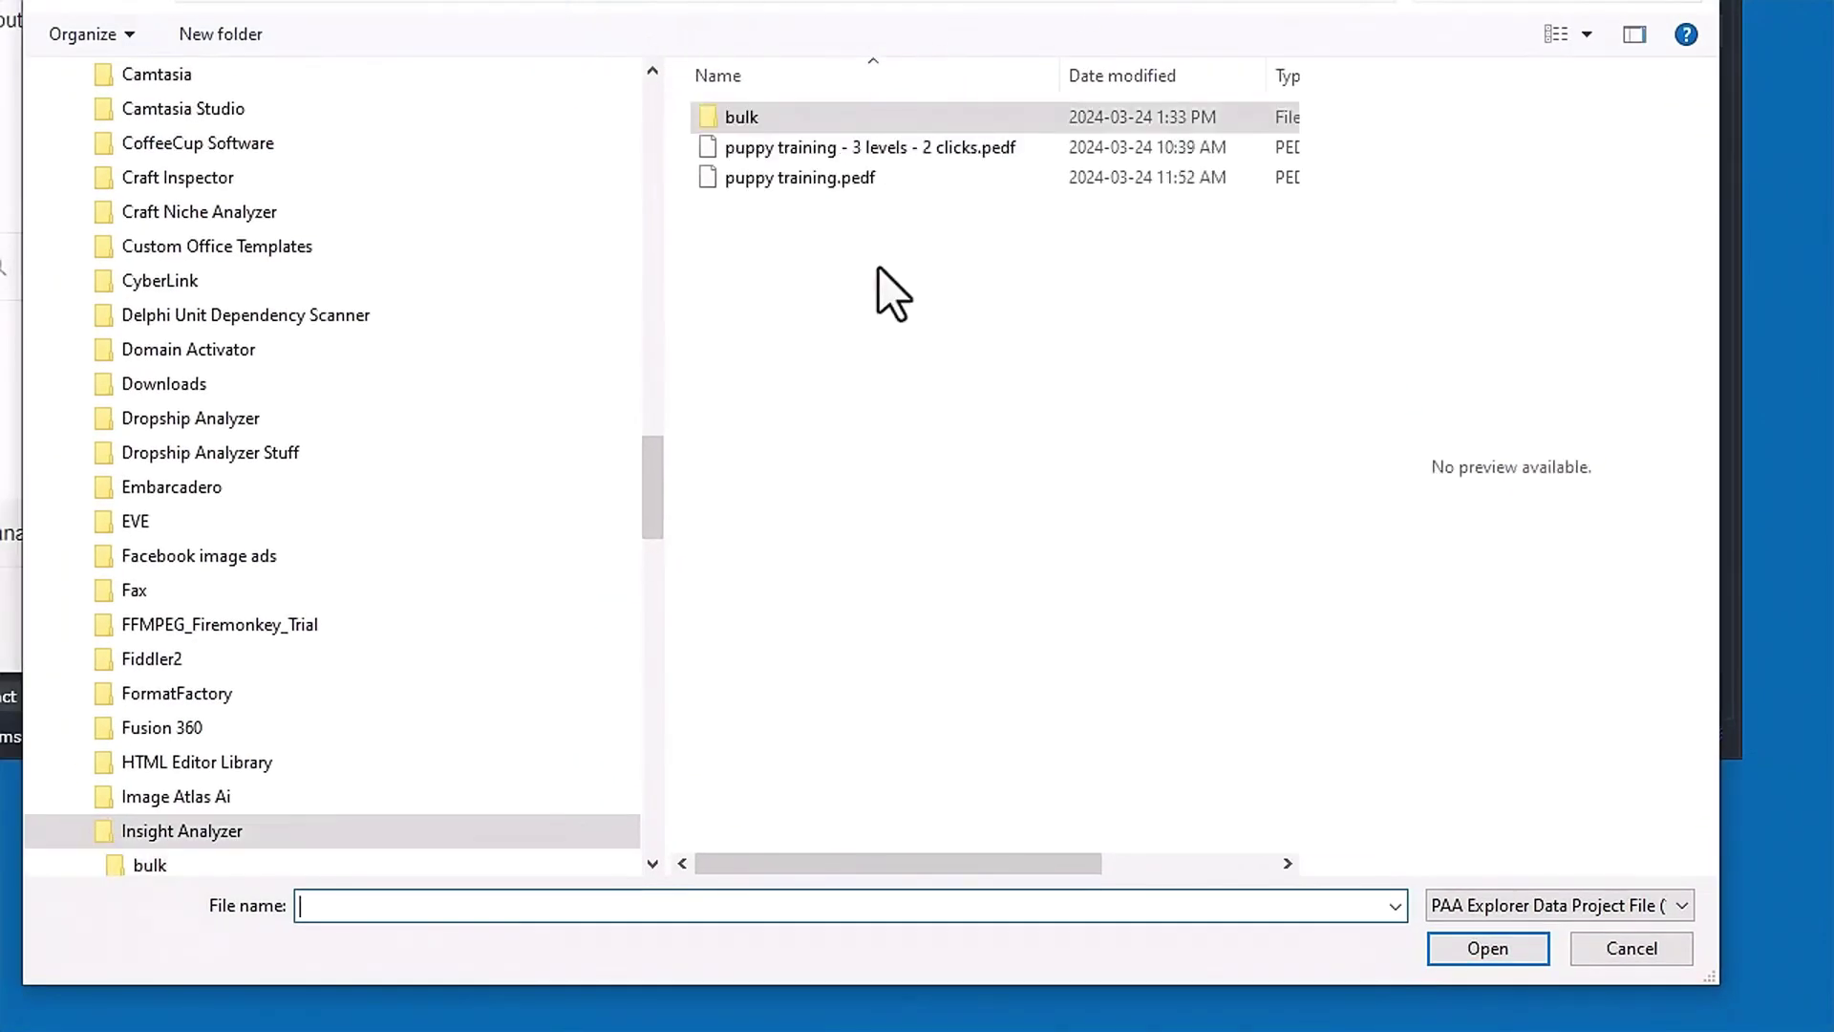
click(906, 155)
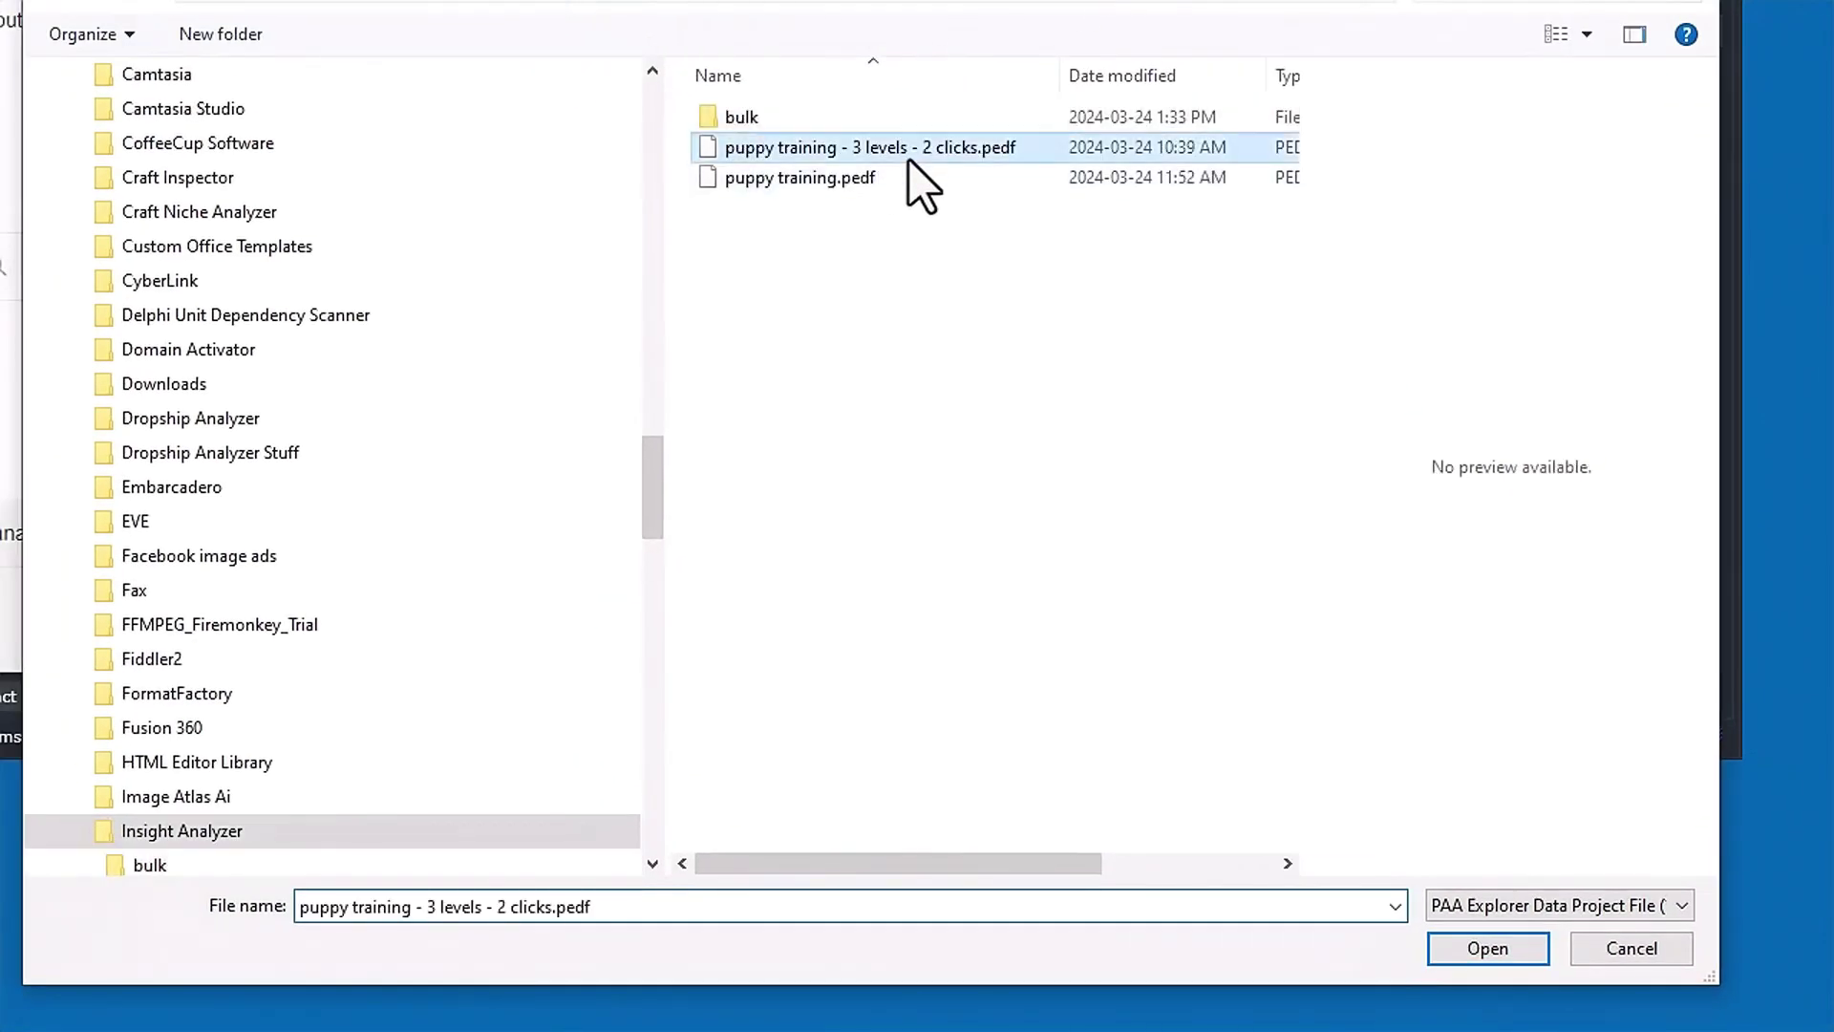
click(1503, 958)
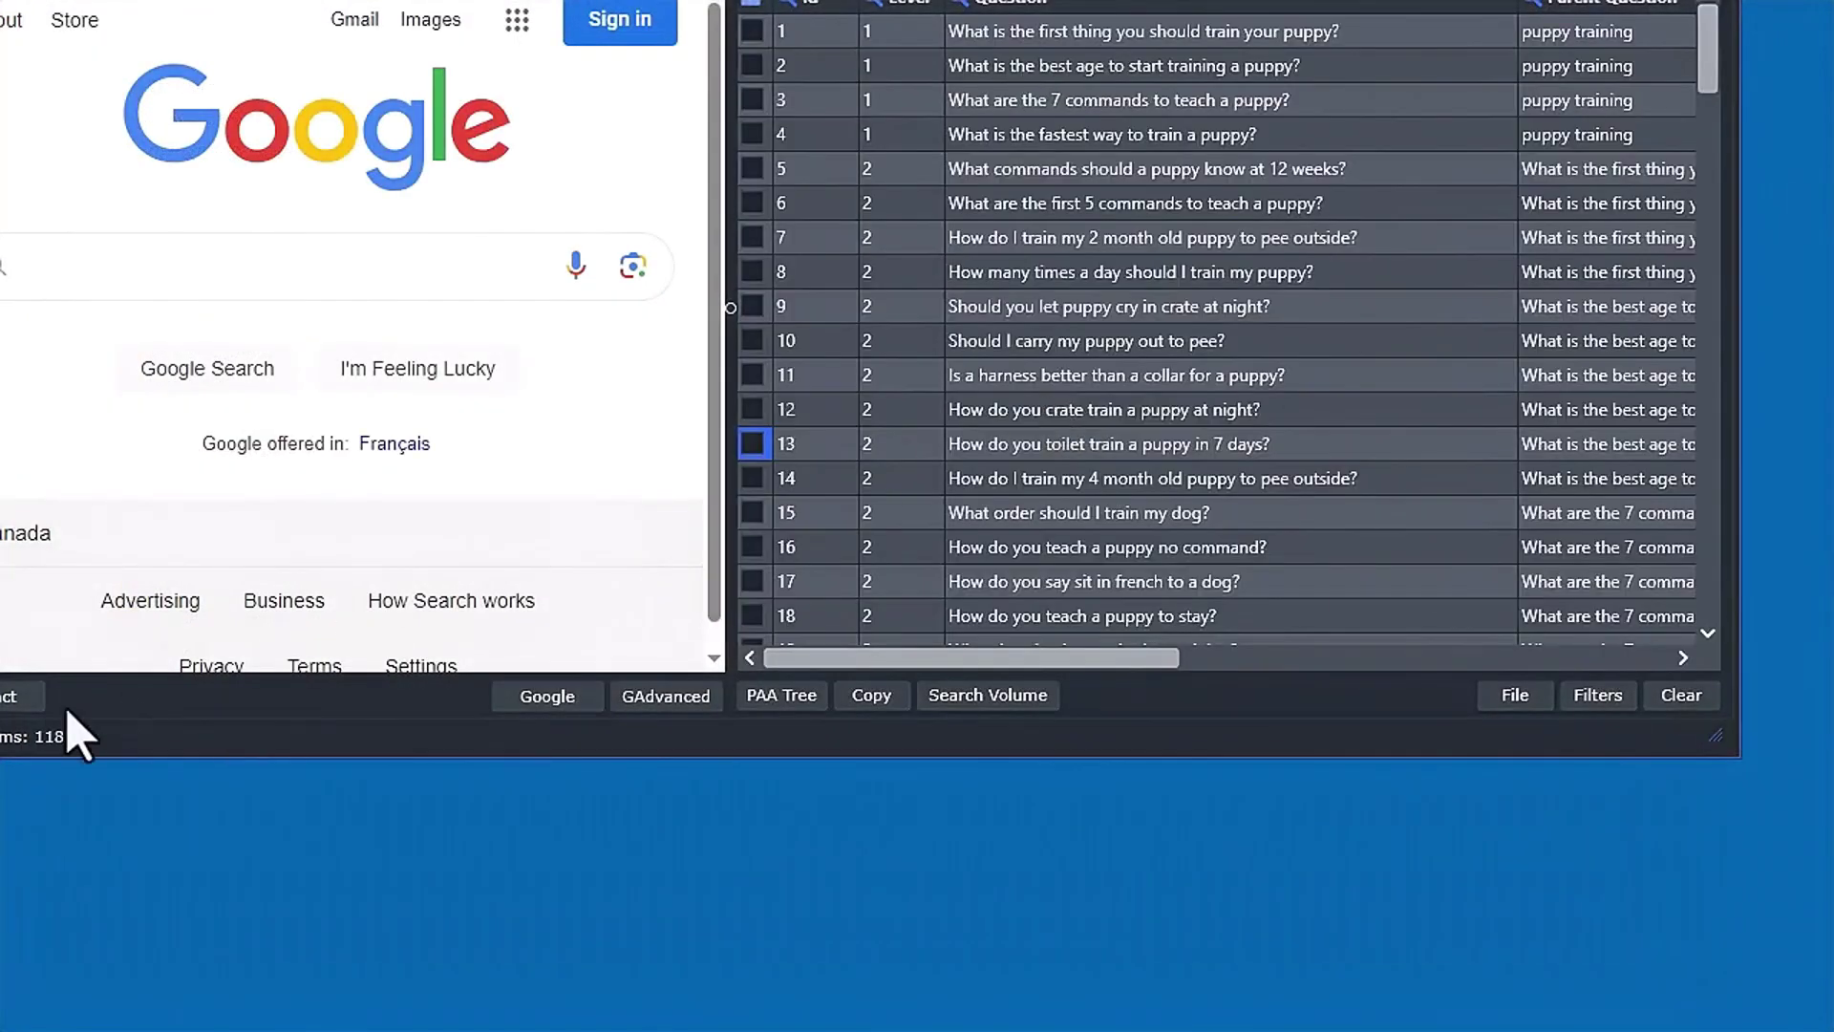
Clear the question table and load 'puppy training.pedf' with its 229 questions instead
click(1689, 698)
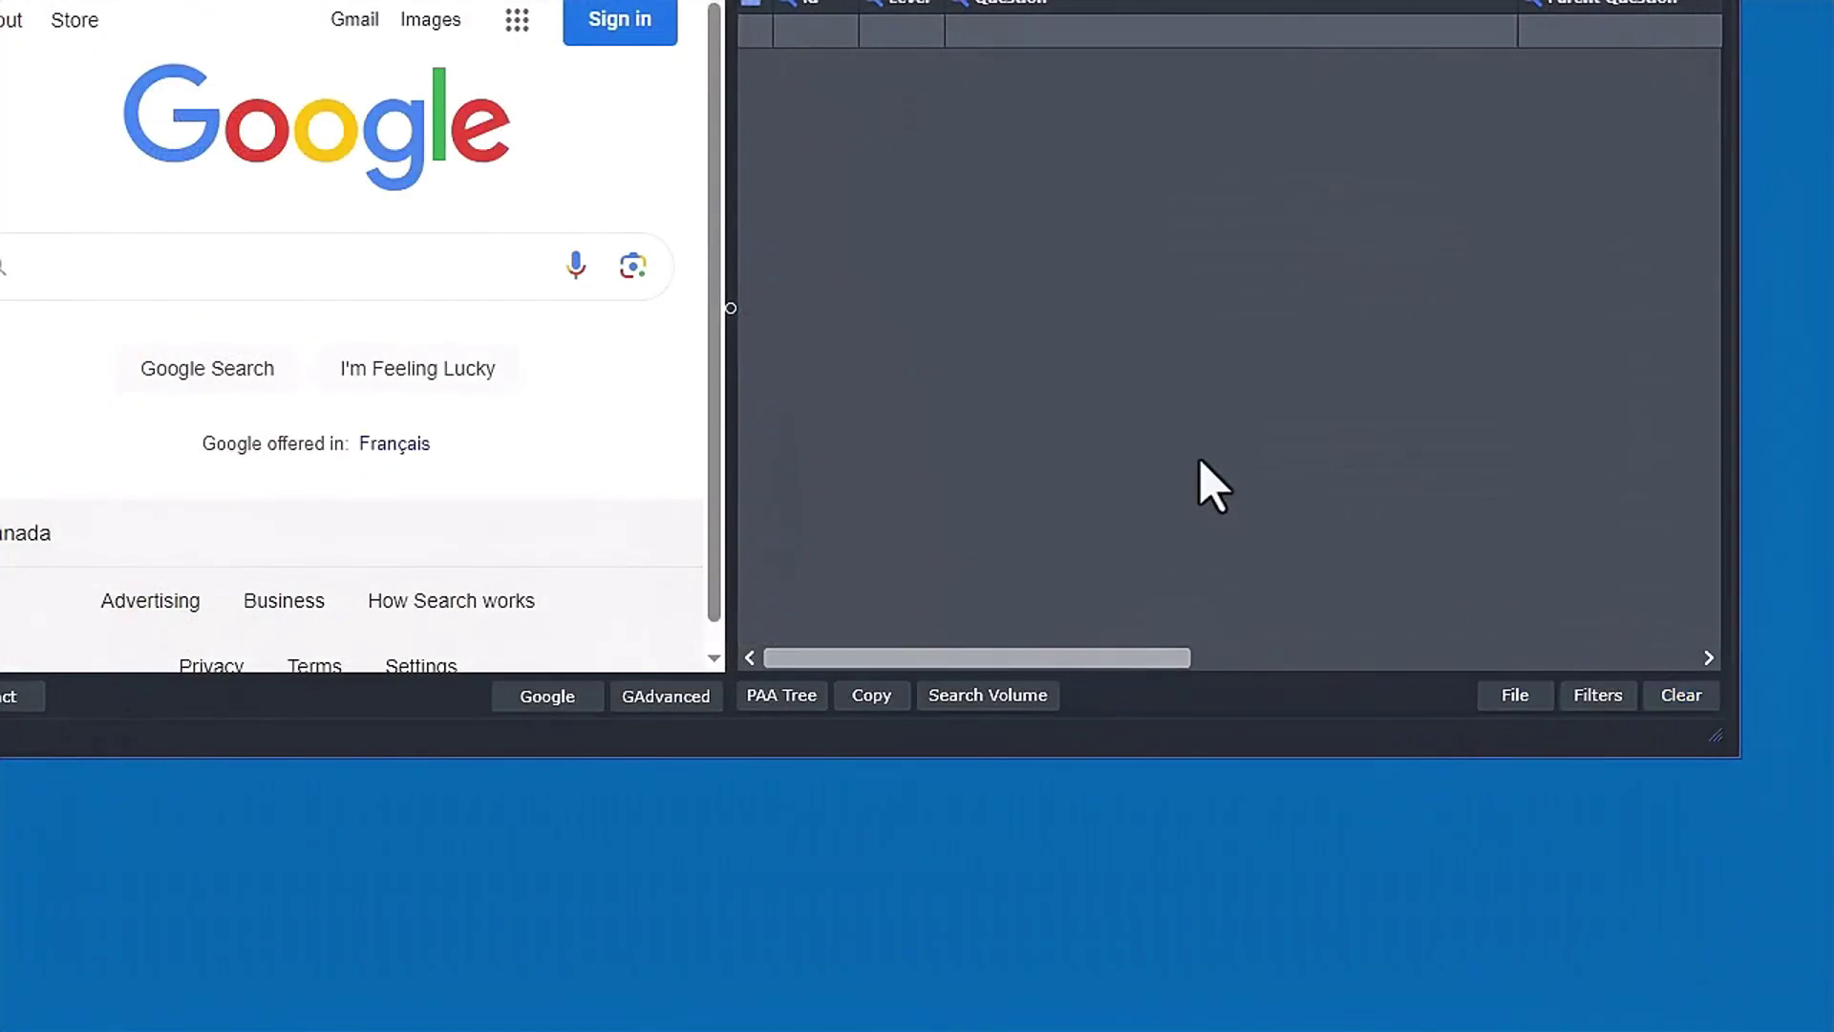
click(1484, 702)
click(1544, 760)
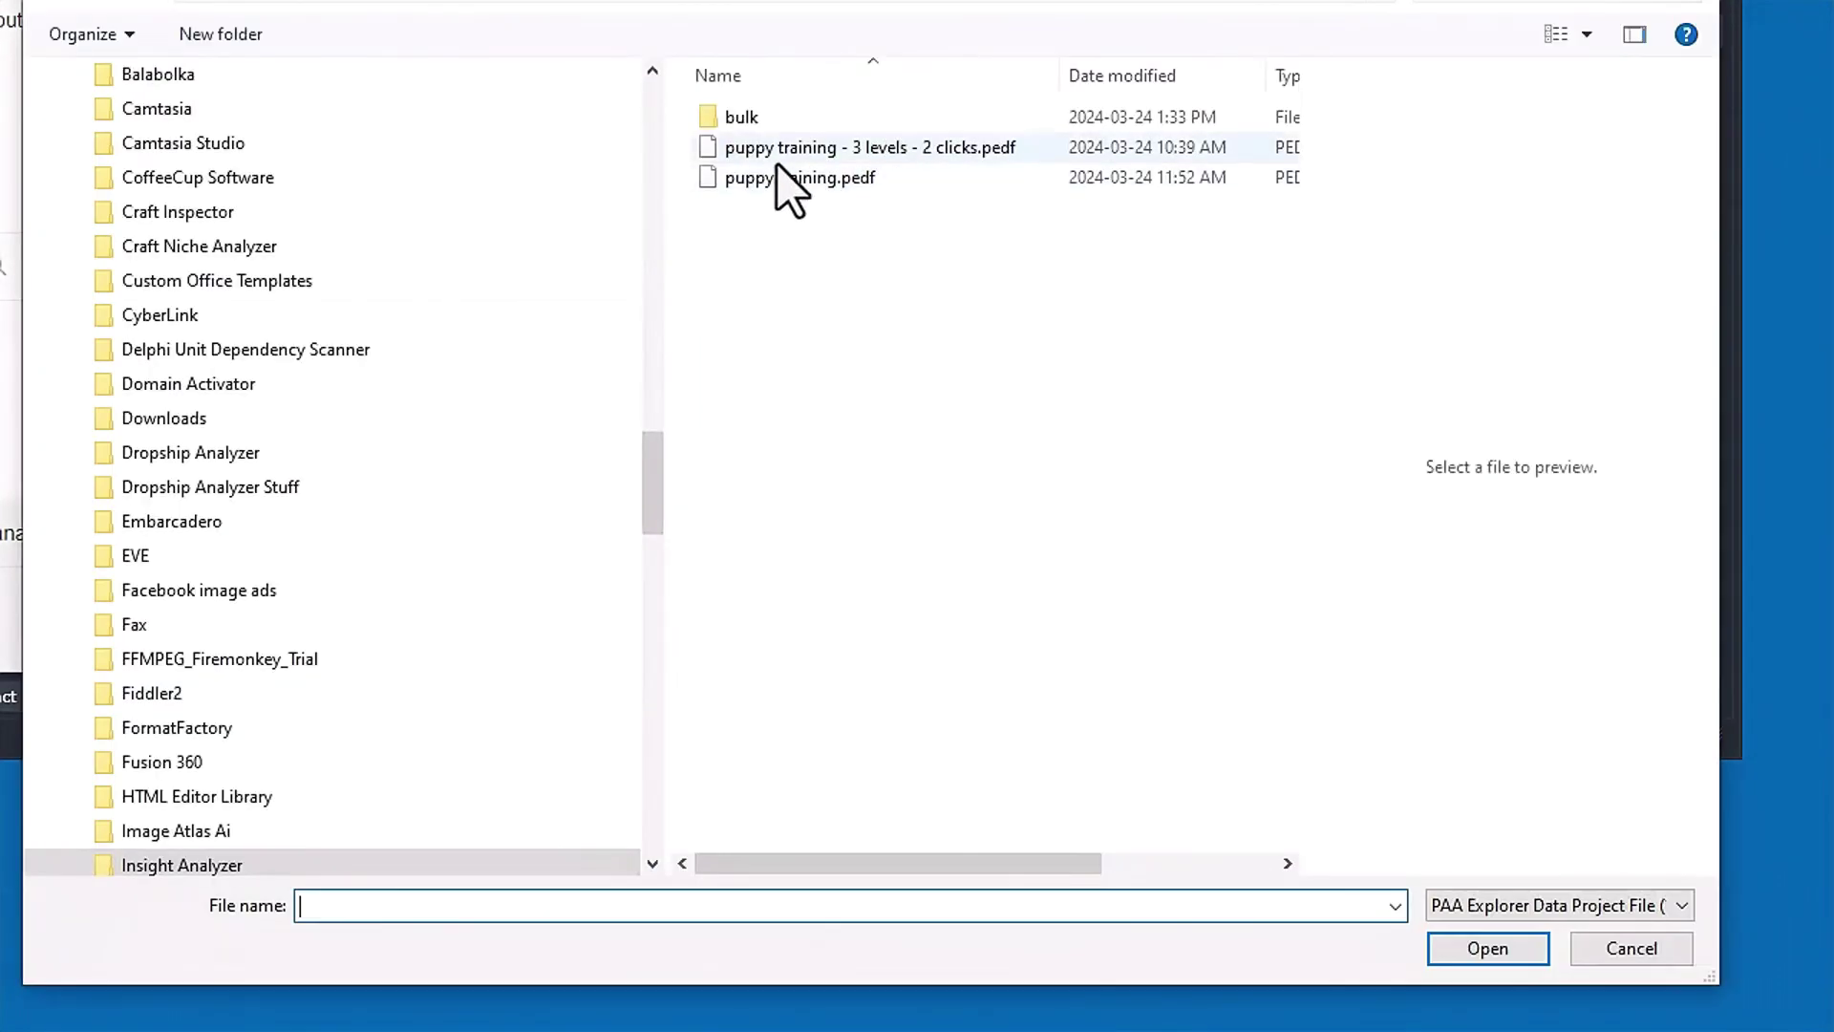
click(785, 179)
click(1486, 948)
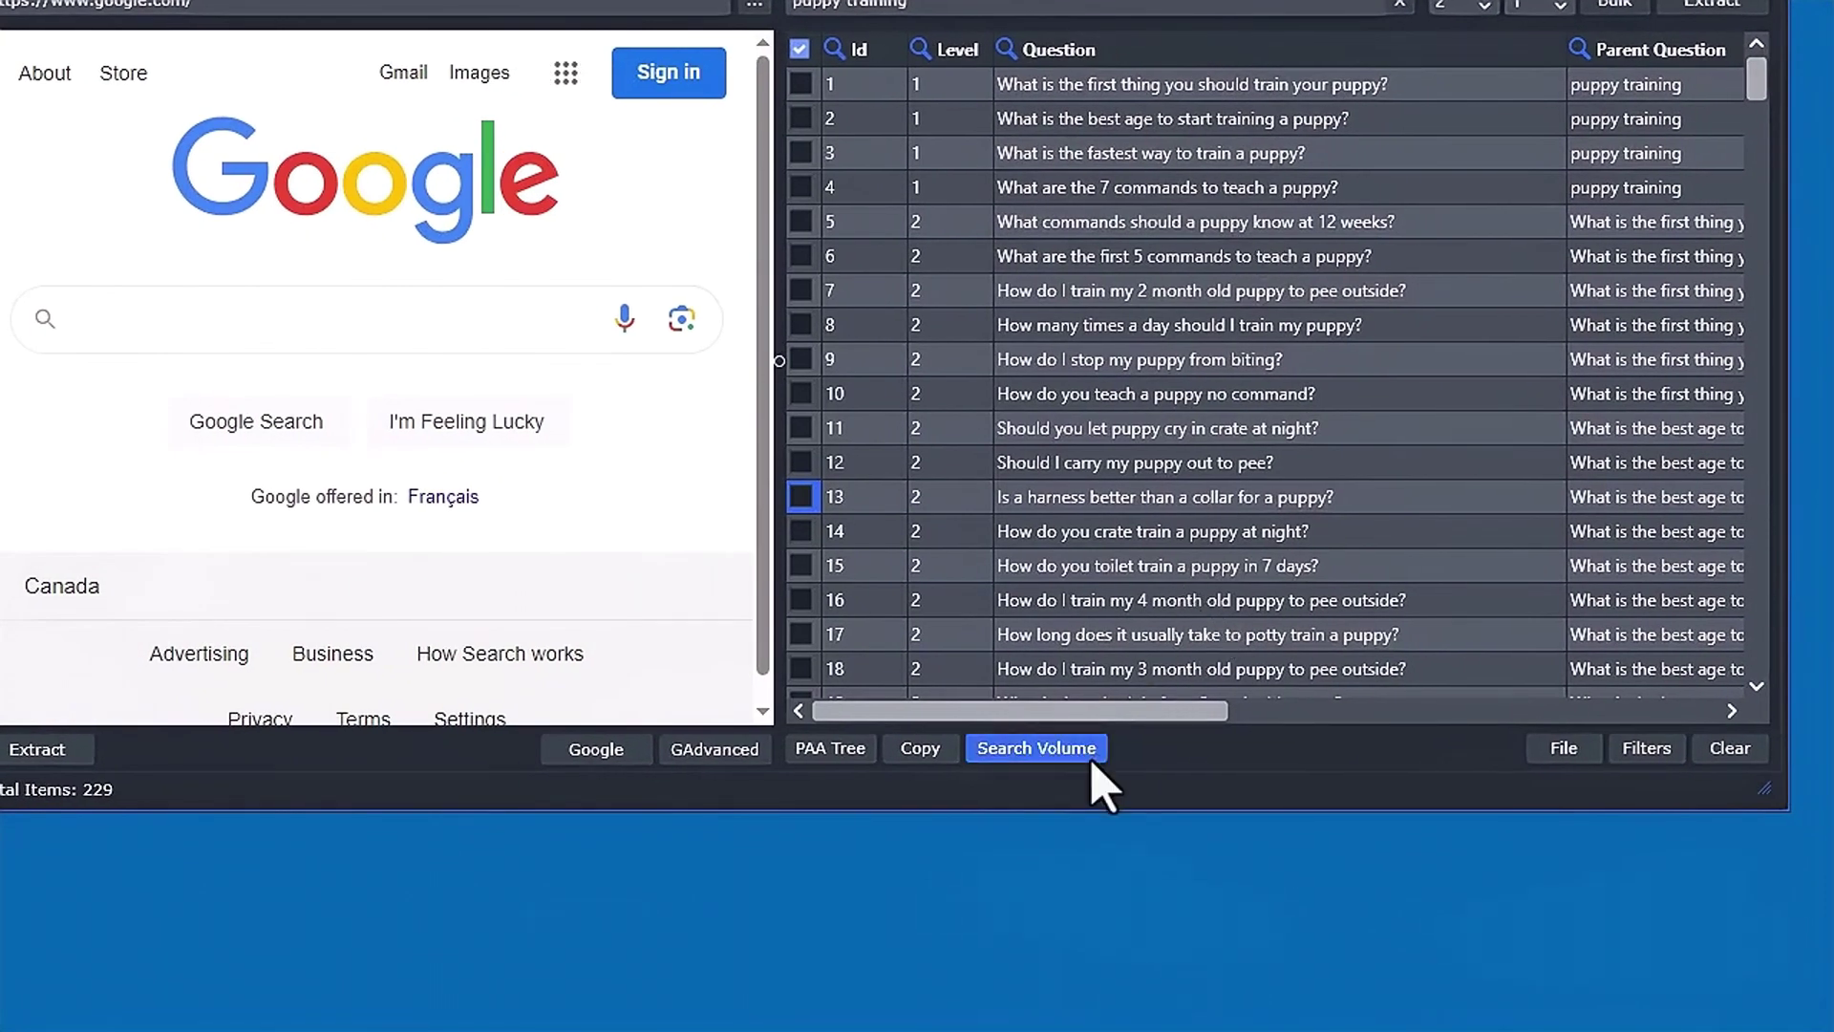
Look through the Search Volume options, then select and deselect question rows 12 and 13
click(1018, 757)
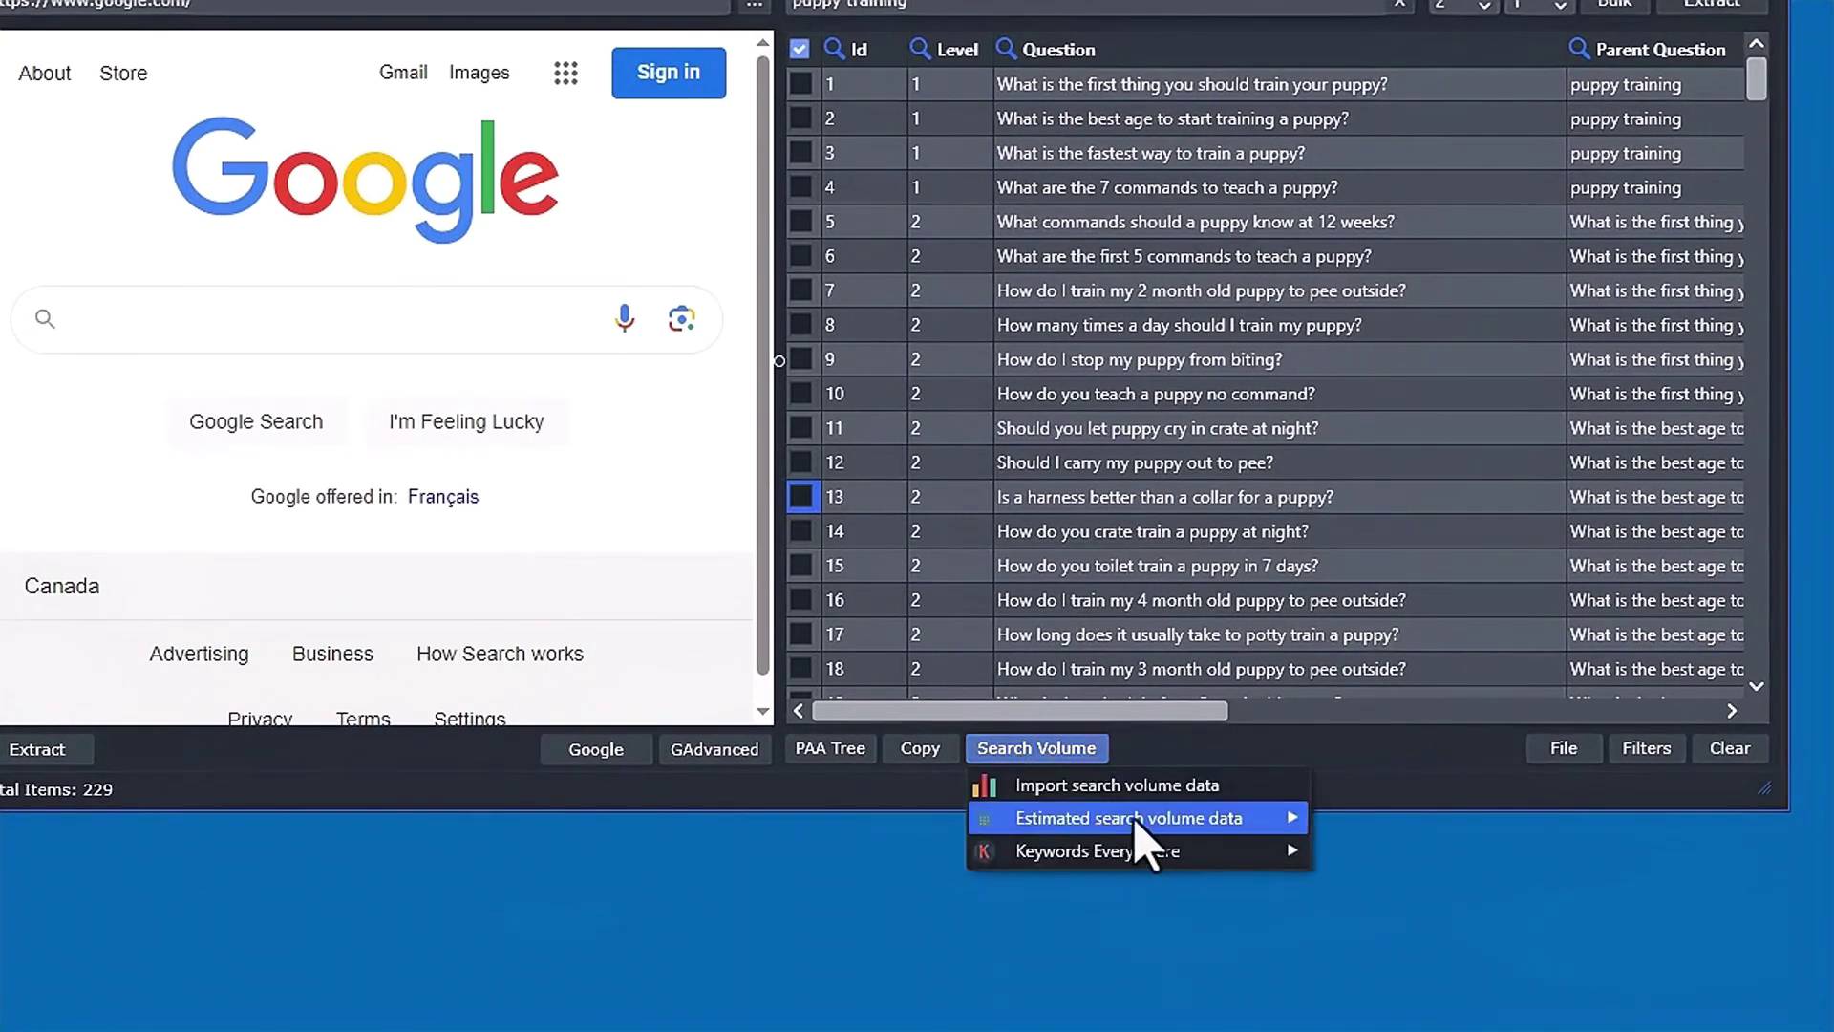
mouse_move(1125, 827)
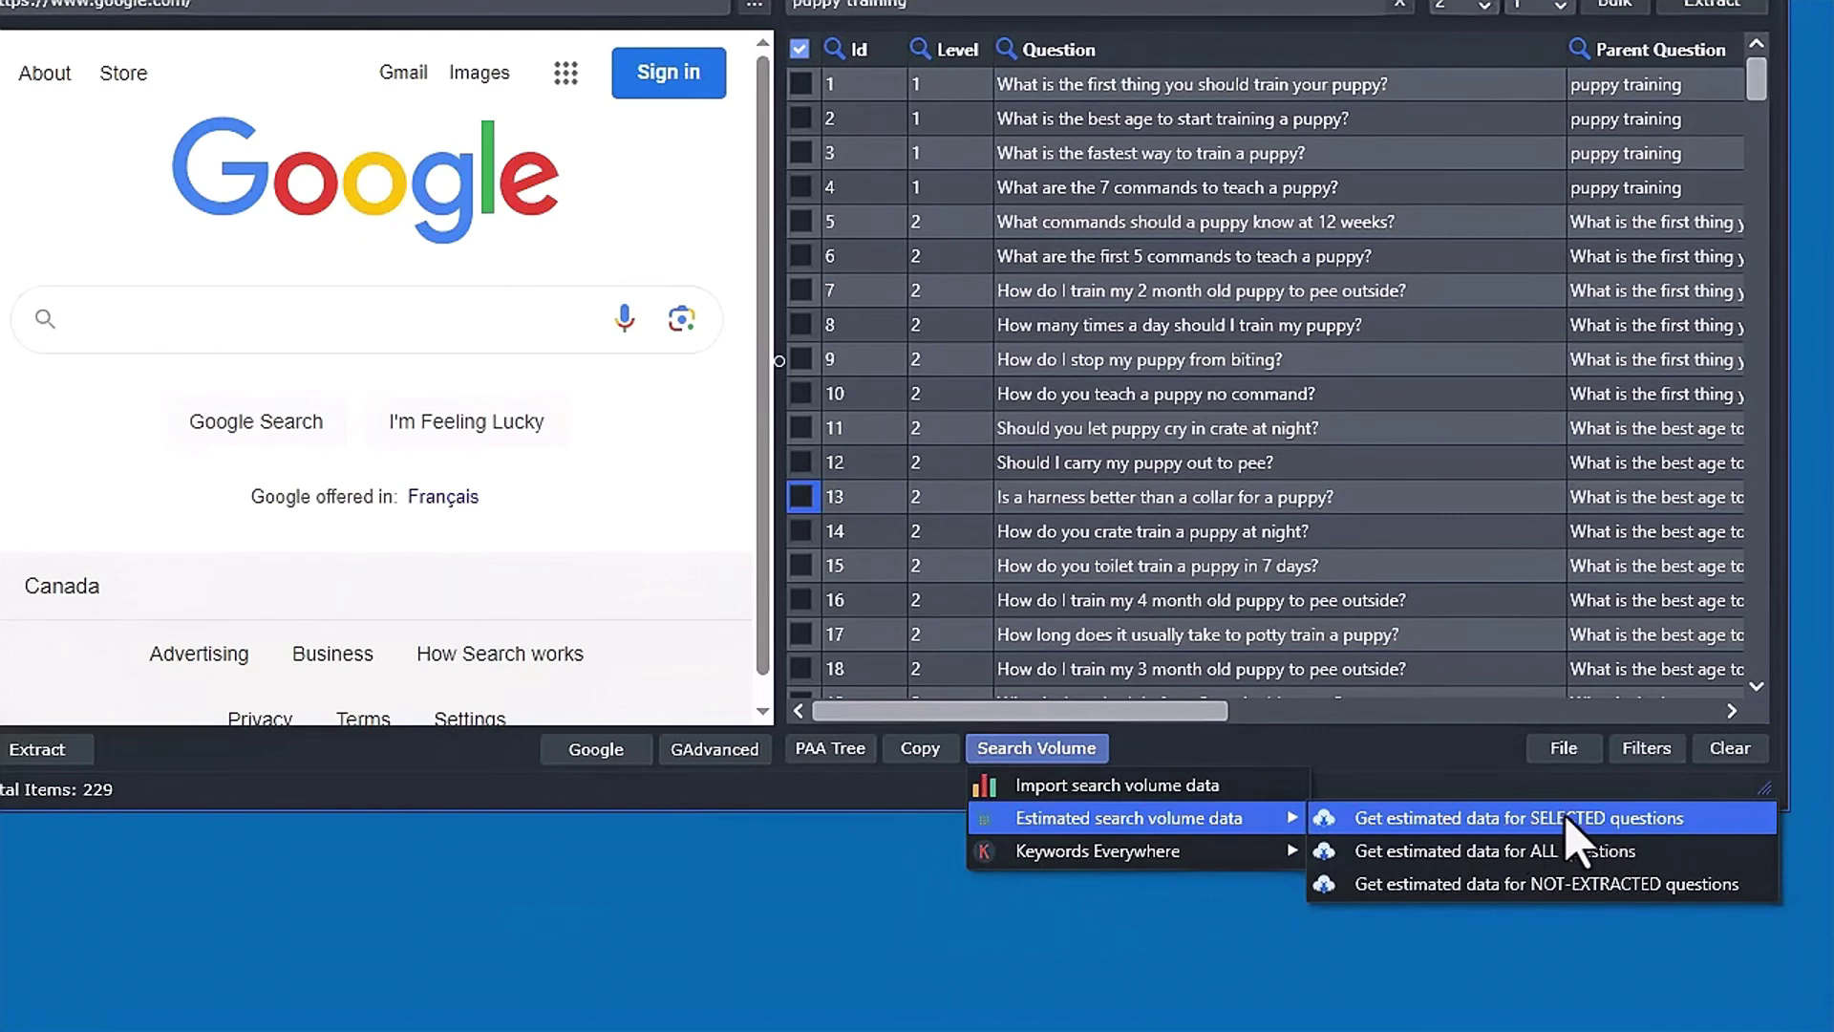
click(802, 497)
click(803, 463)
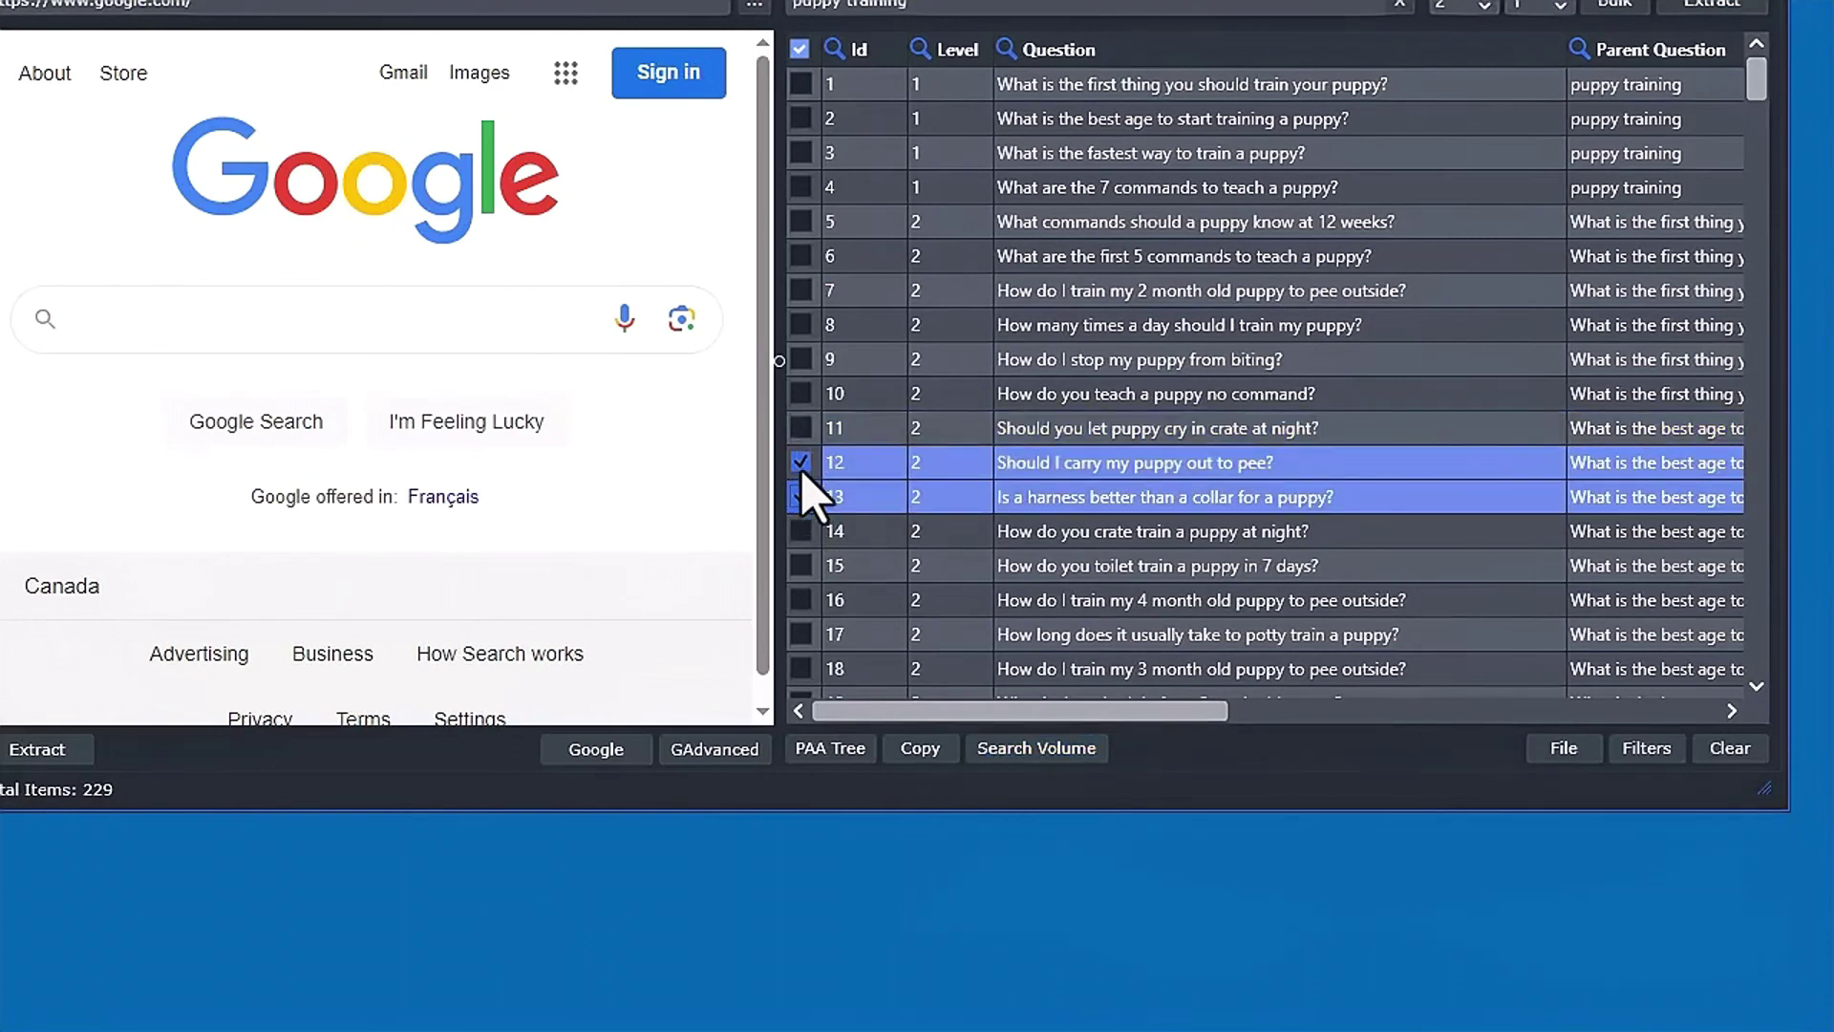
click(802, 462)
click(802, 497)
Fetch estimated search volume data for all 229 questions
click(1028, 759)
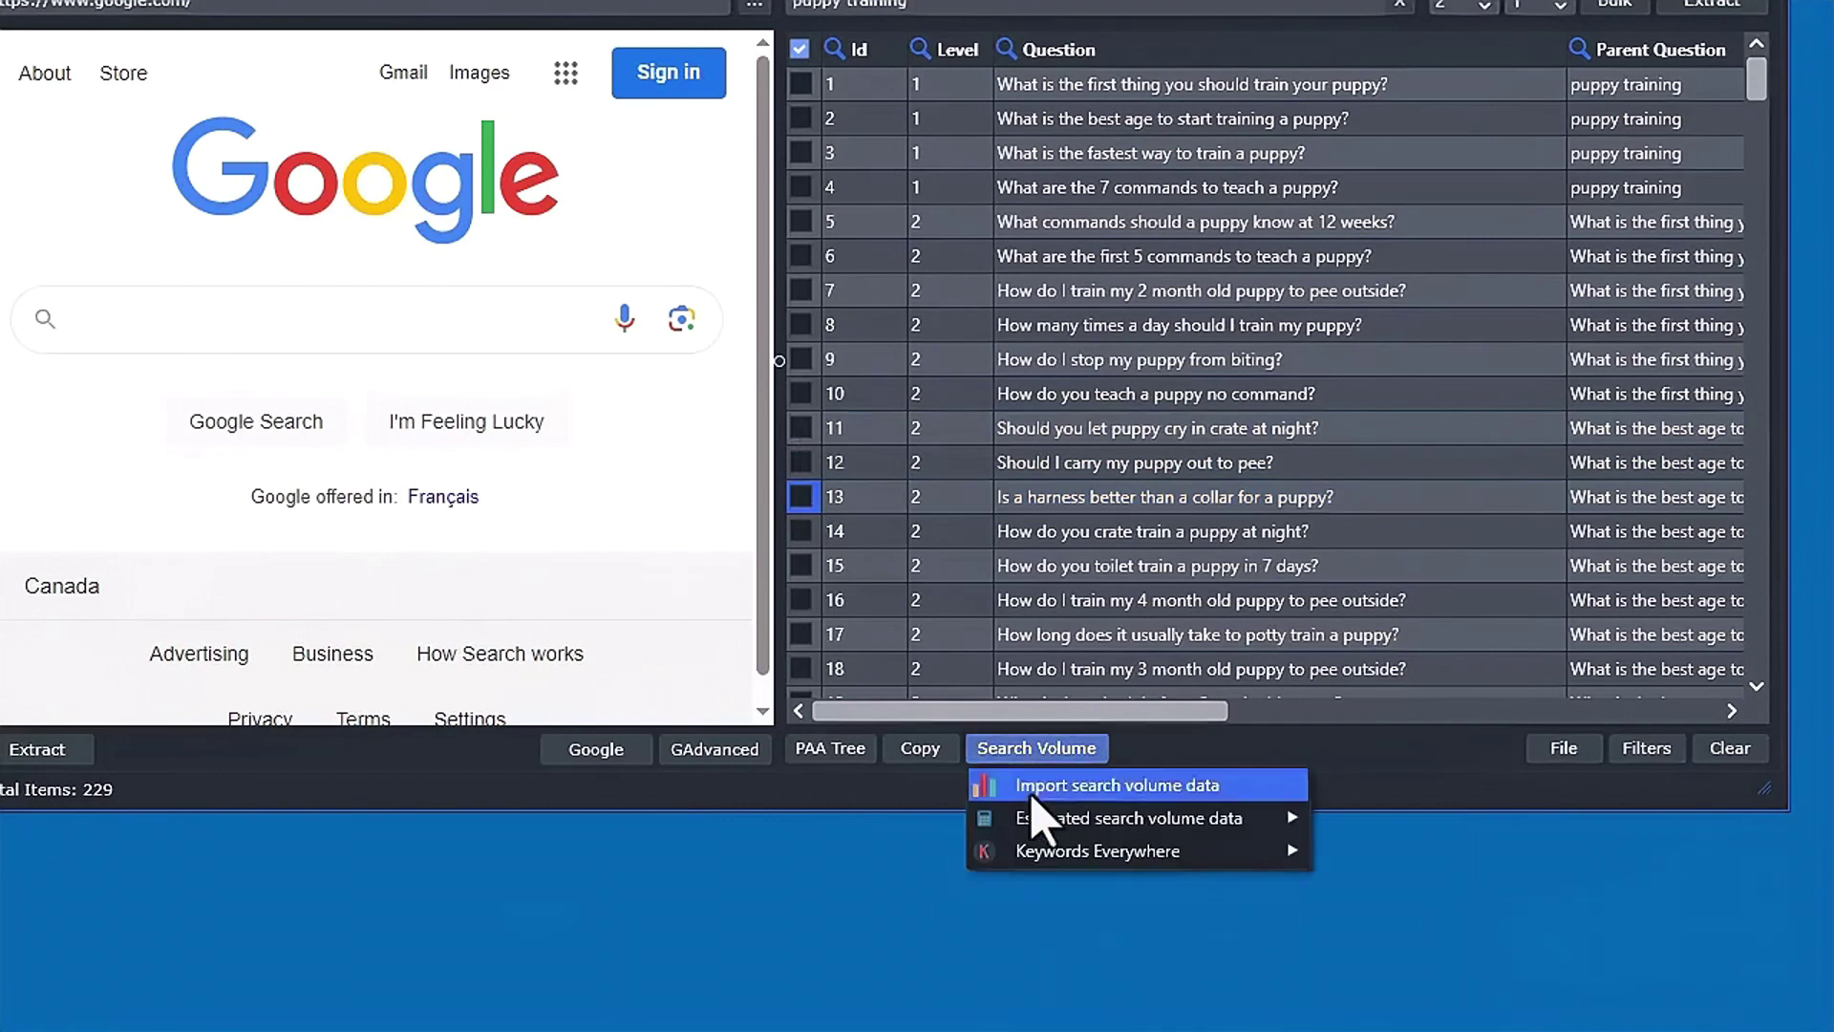
mouse_move(1067, 821)
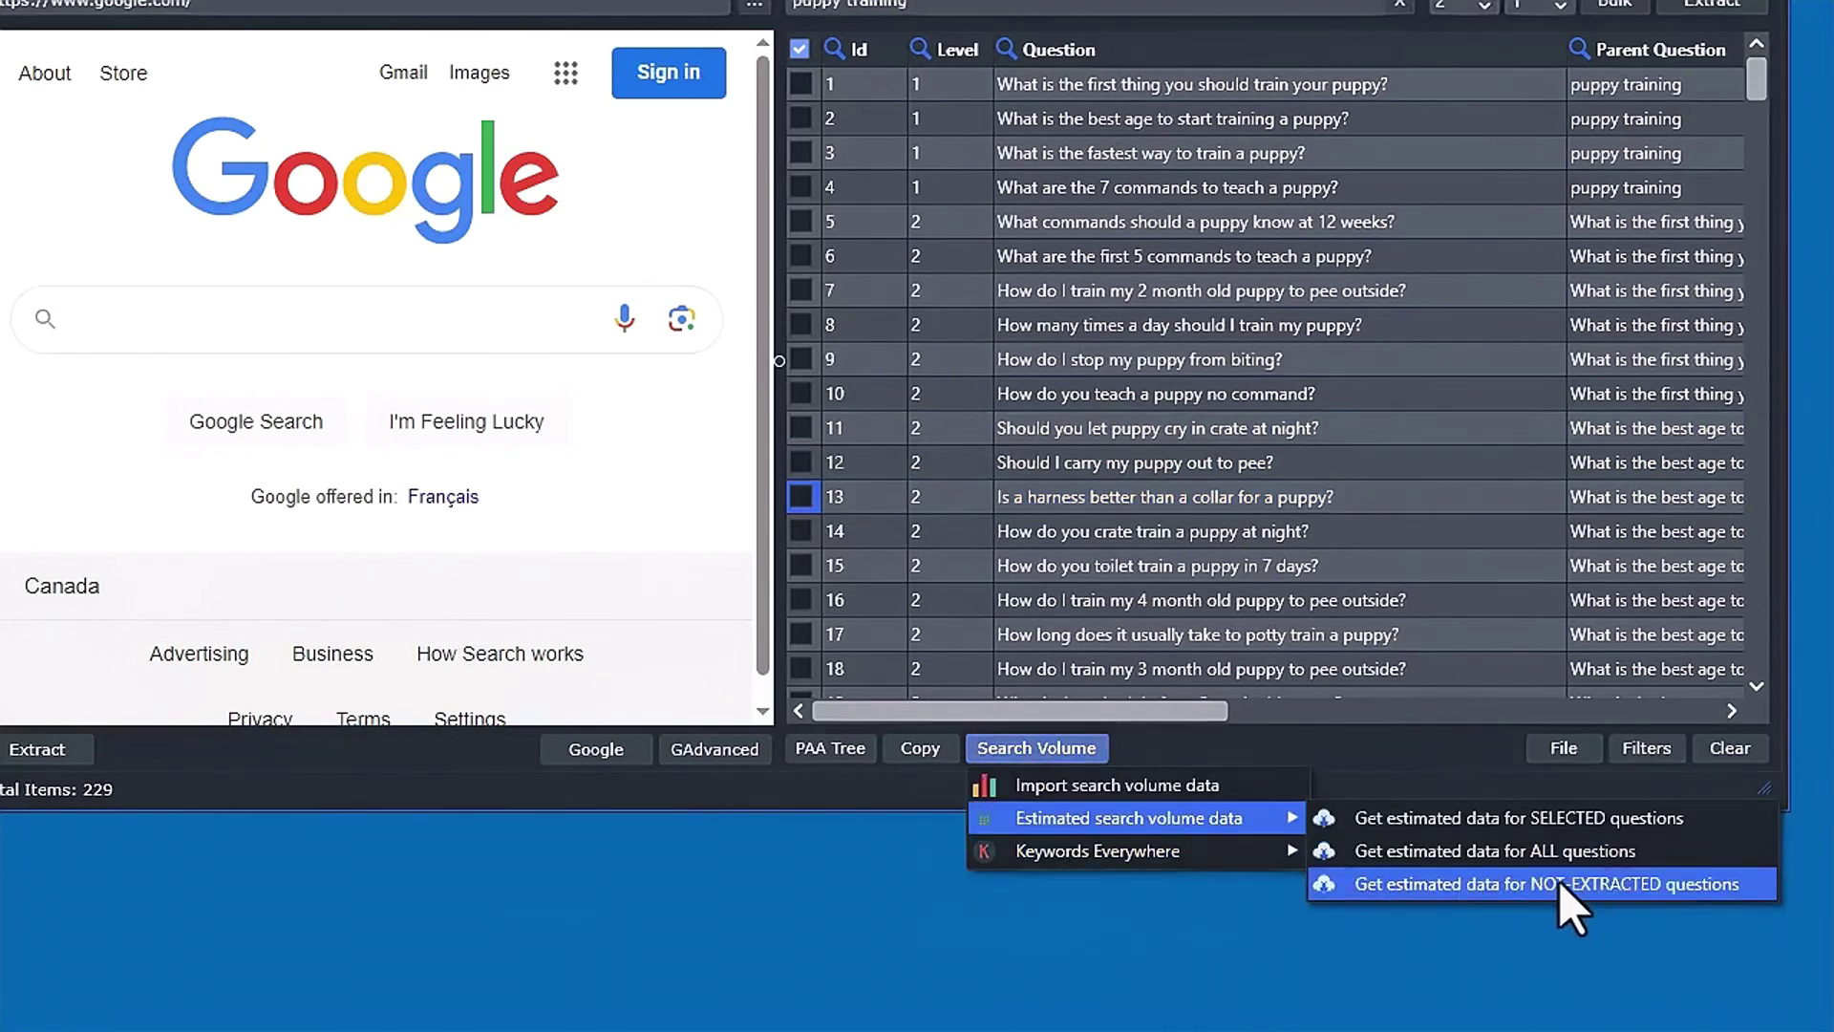
click(1488, 863)
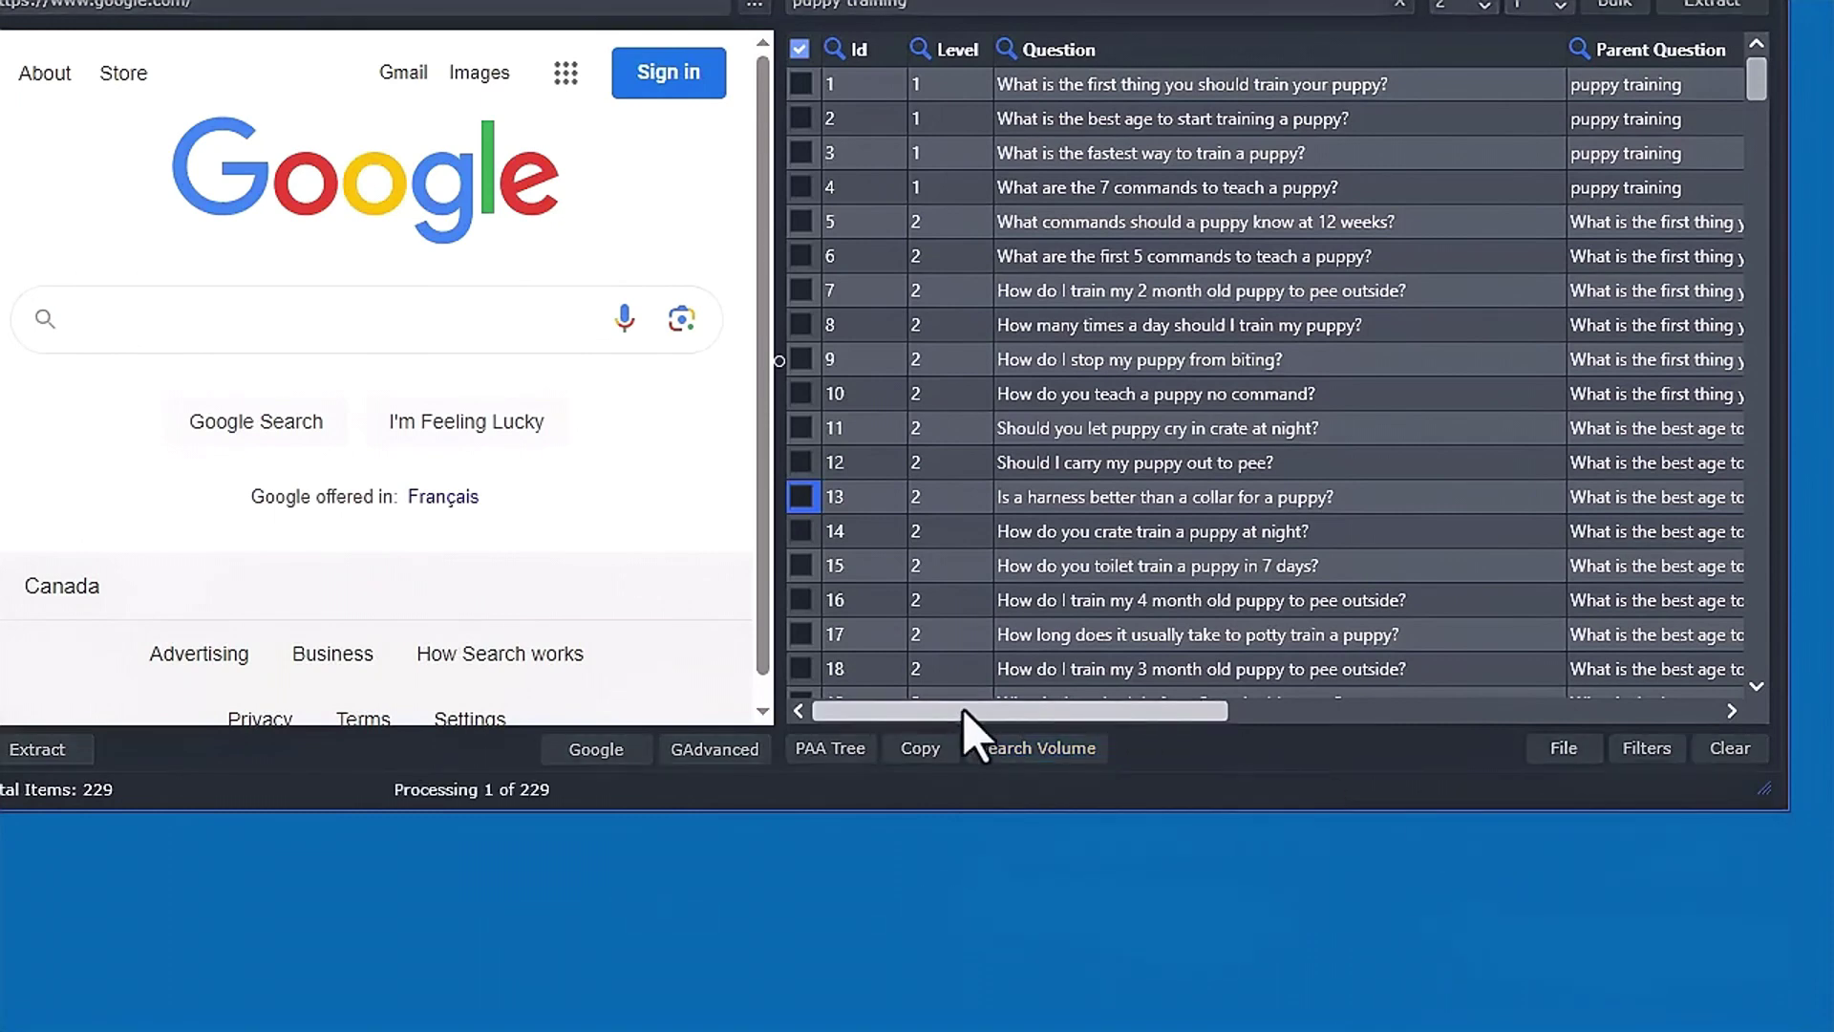
Let the lookup run and scroll right to watch the Monthly Search, CPC and Competition columns fill
click(1478, 711)
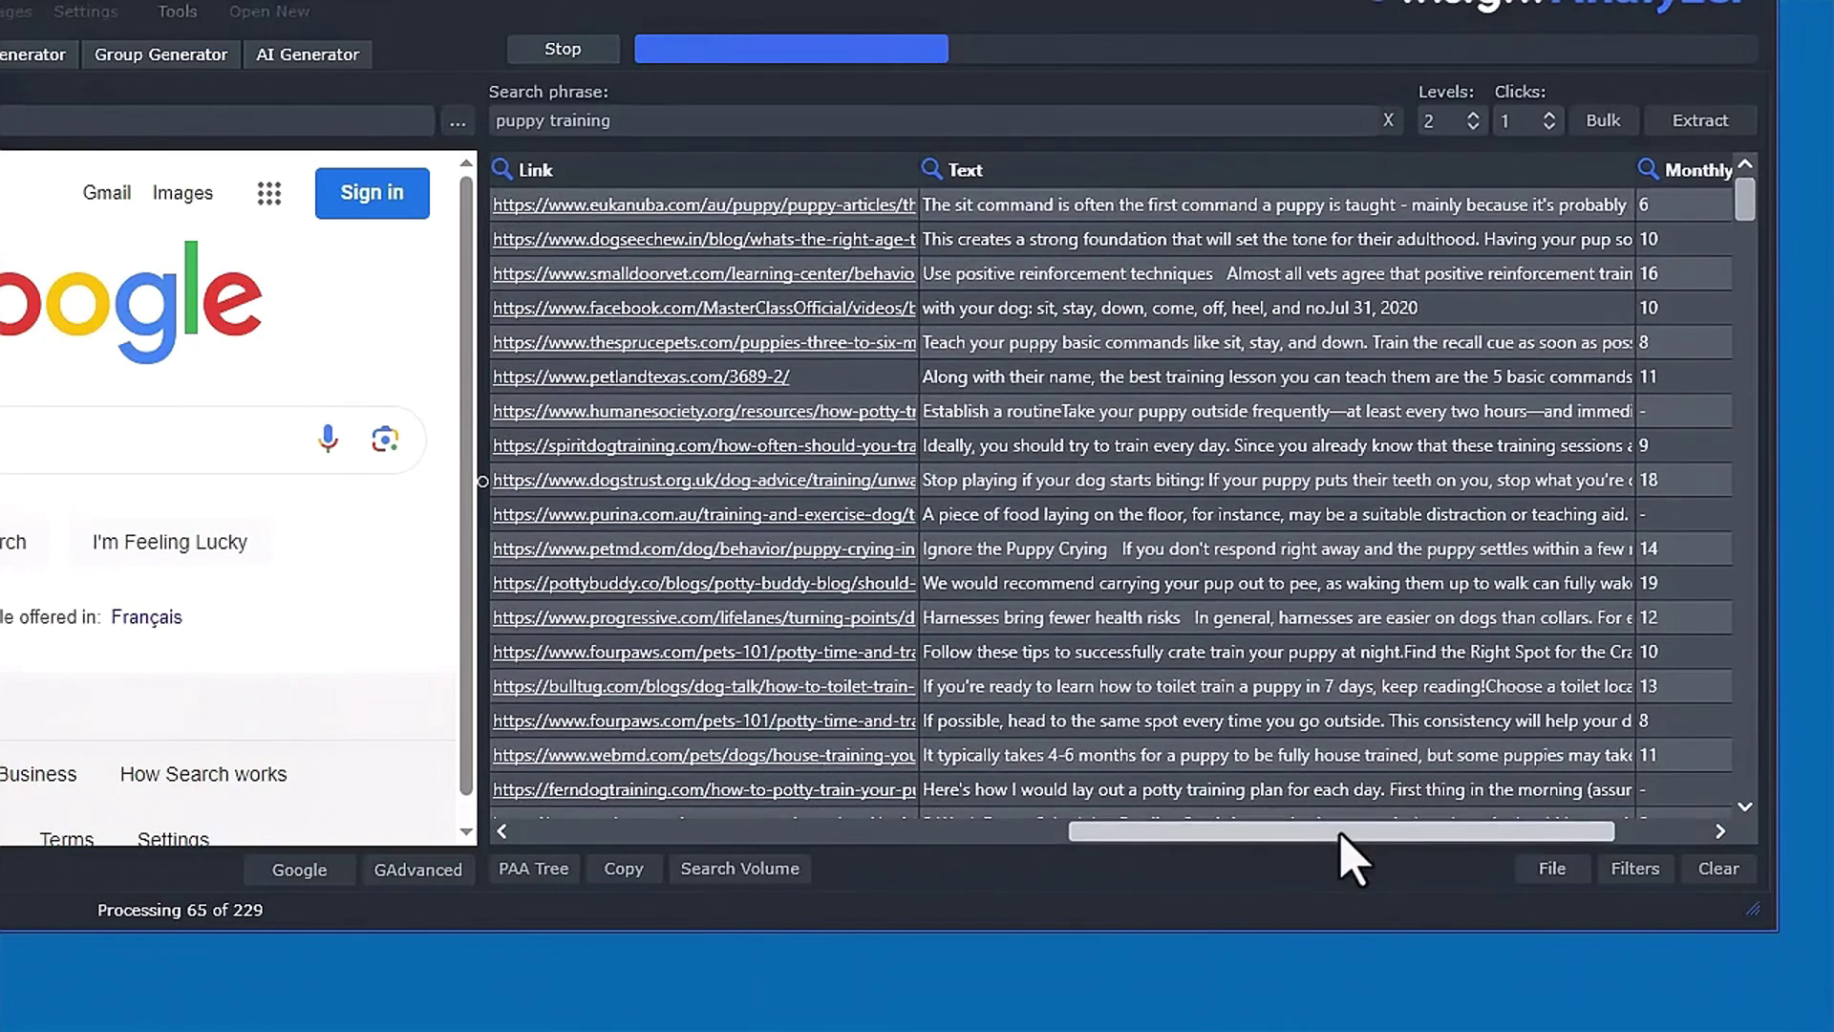
drag(1342, 831, 1428, 831)
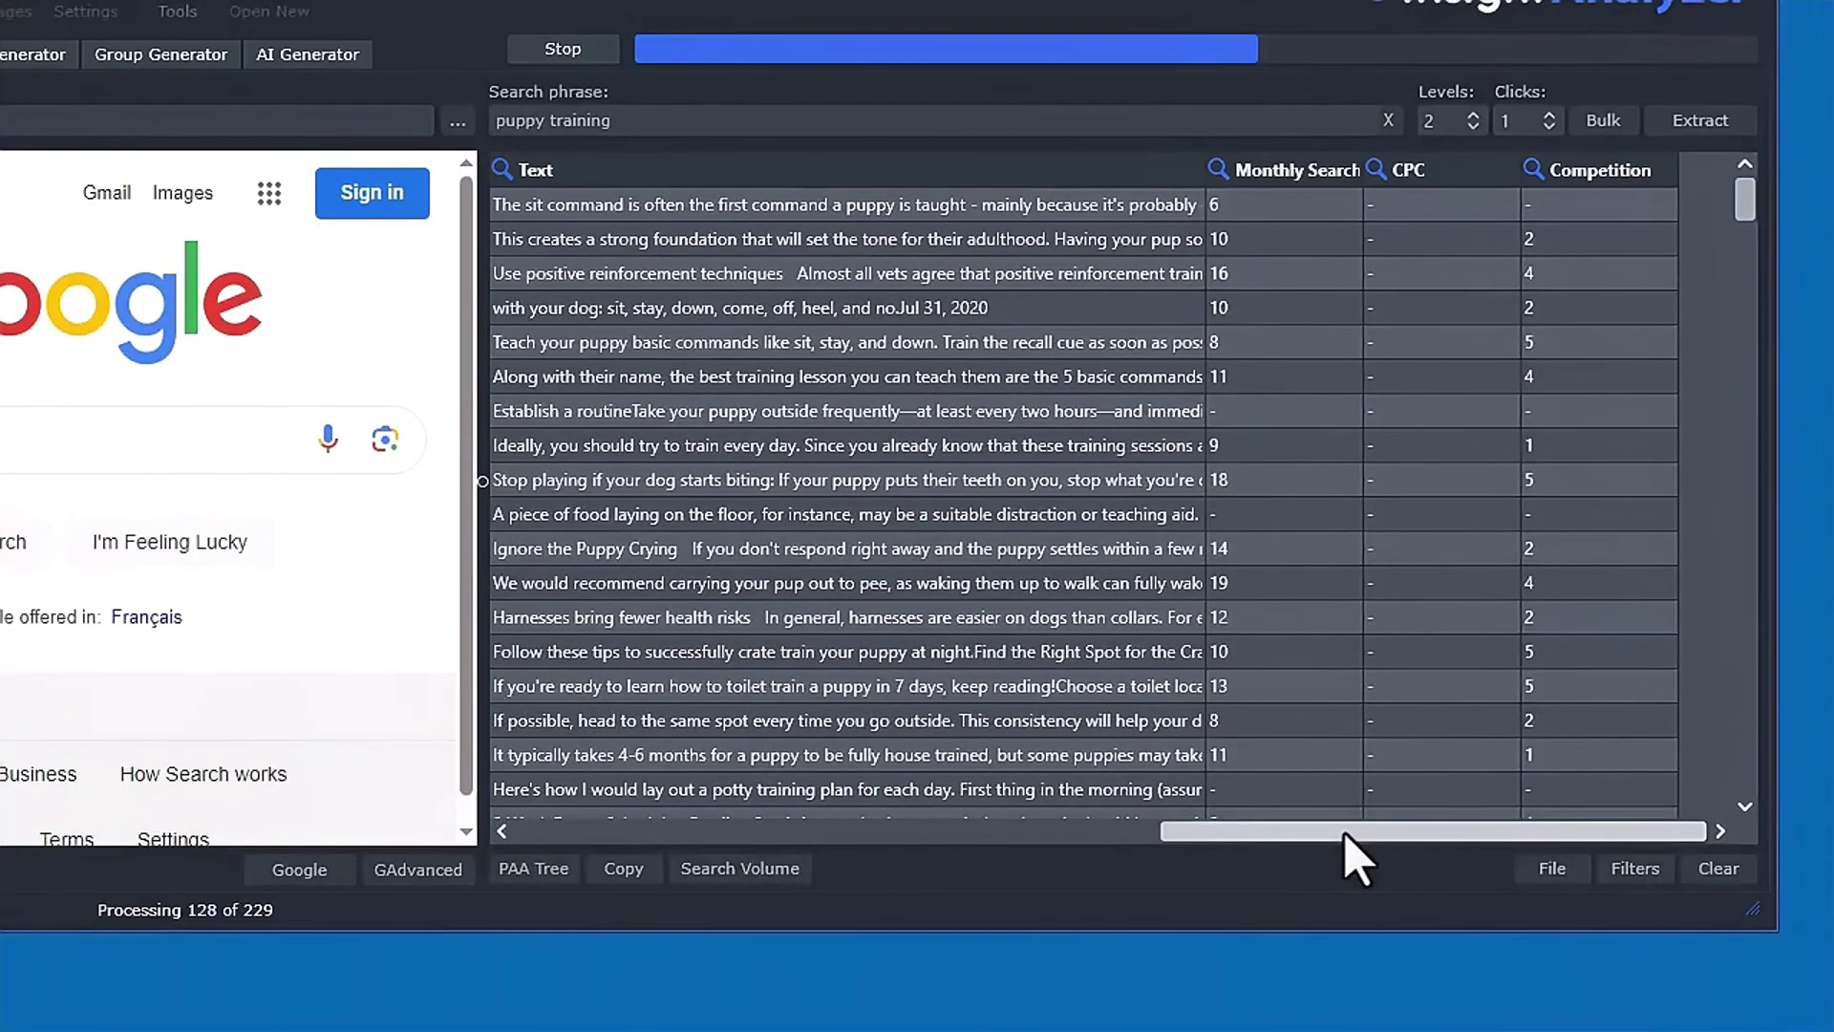
Scroll the table sideways while the lookup reaches 229 of 229 questions
mouse_move(1344, 833)
mouse_down()
mouse_move(791, 829)
mouse_move(1366, 829)
mouse_up()
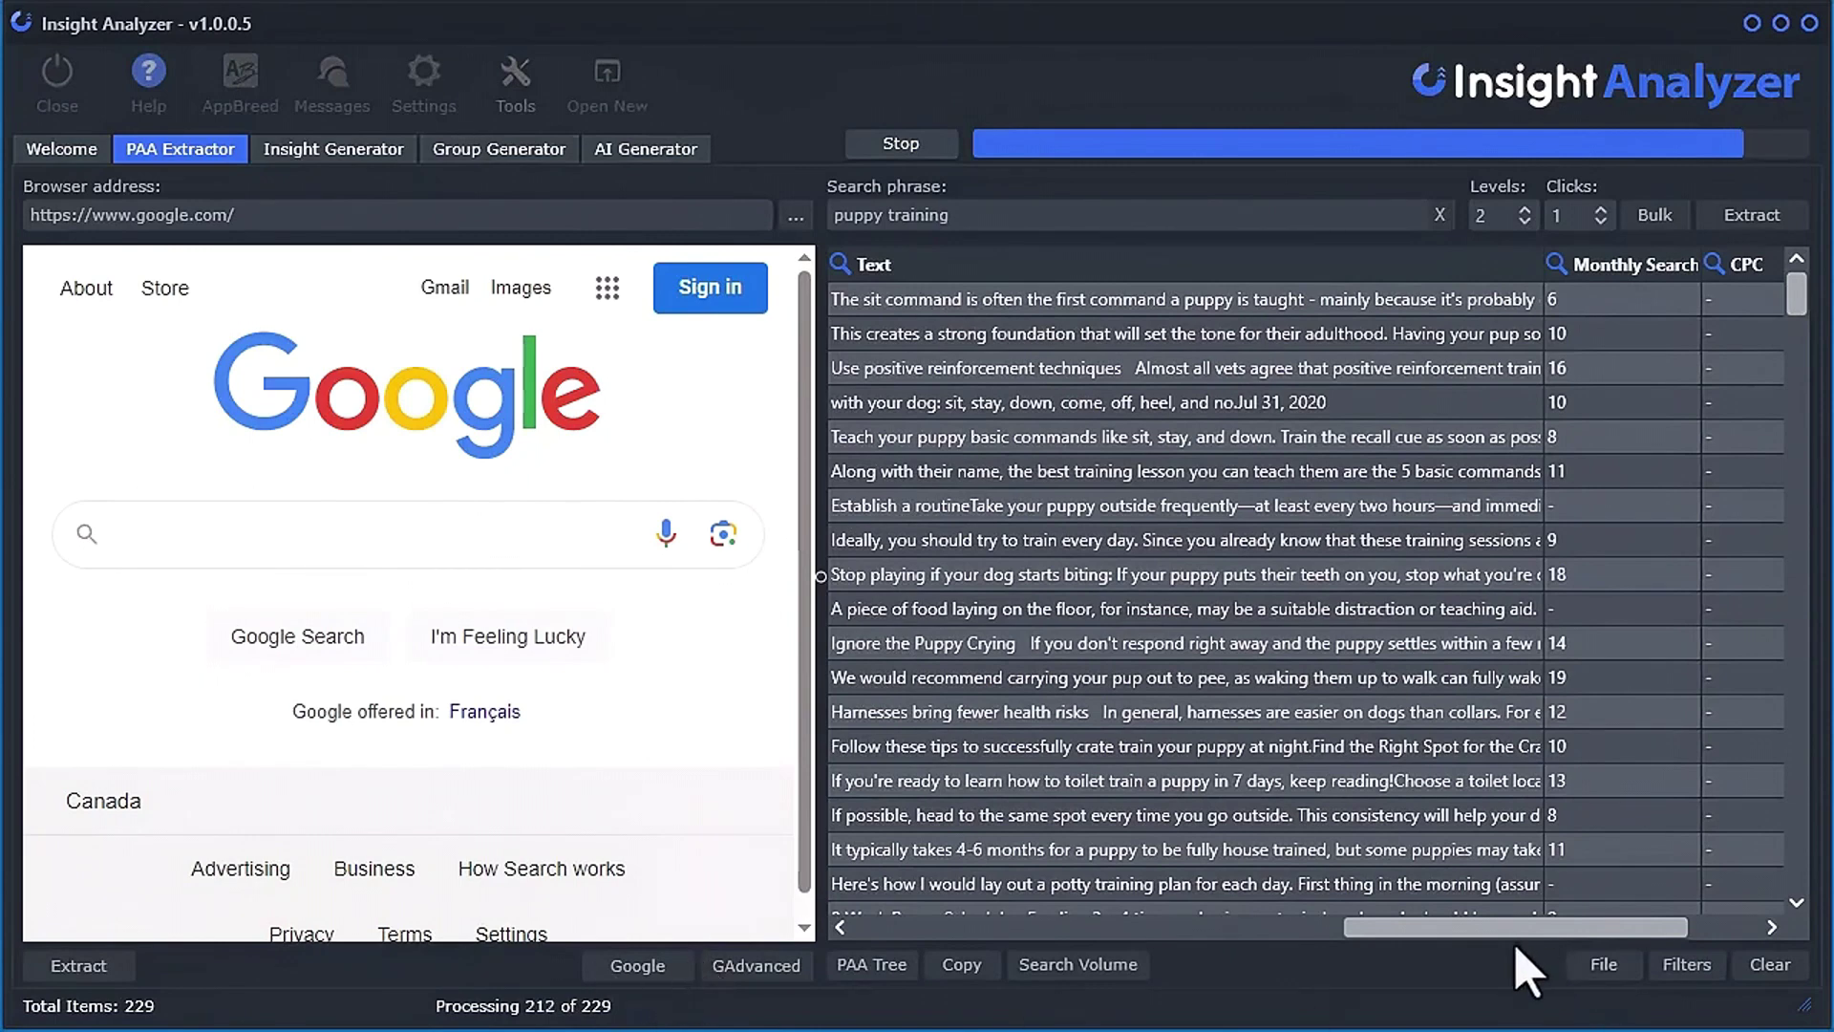
drag(1500, 927, 1568, 926)
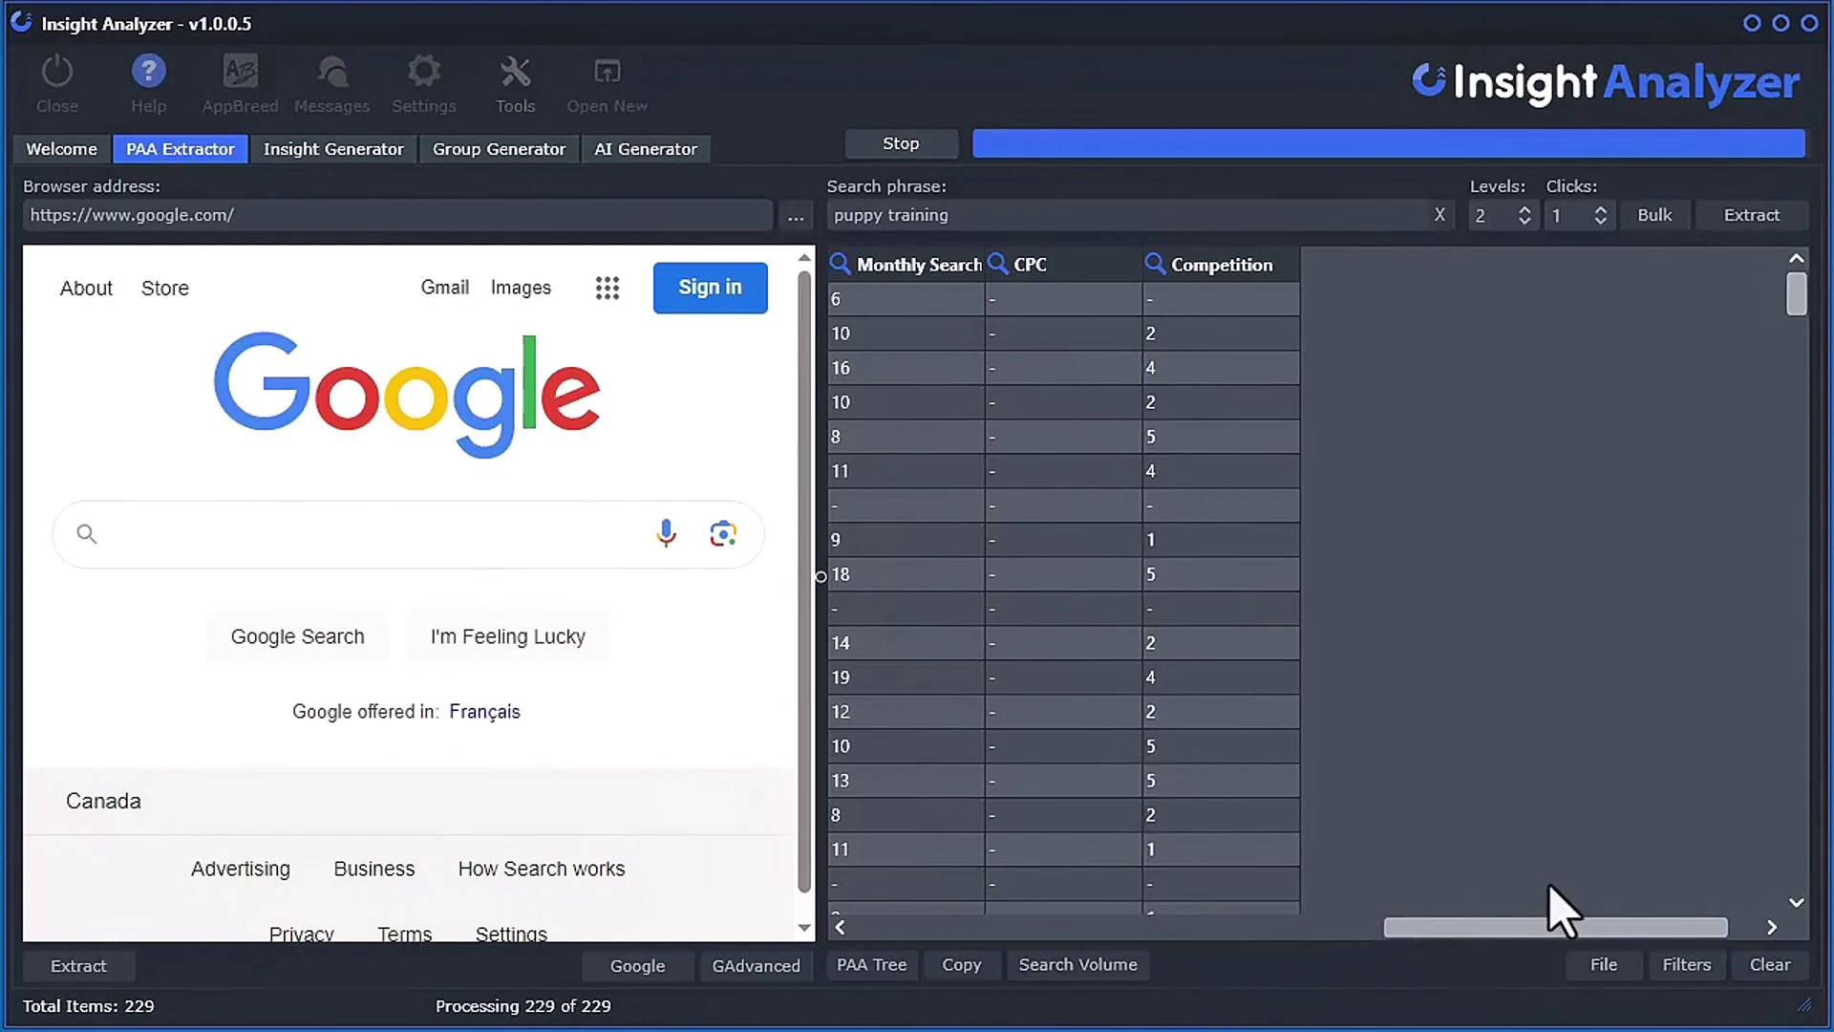
Sort by monthly searches, CPC and competition, try 10 and 250 search filters, then re-sort by searches descending
click(919, 265)
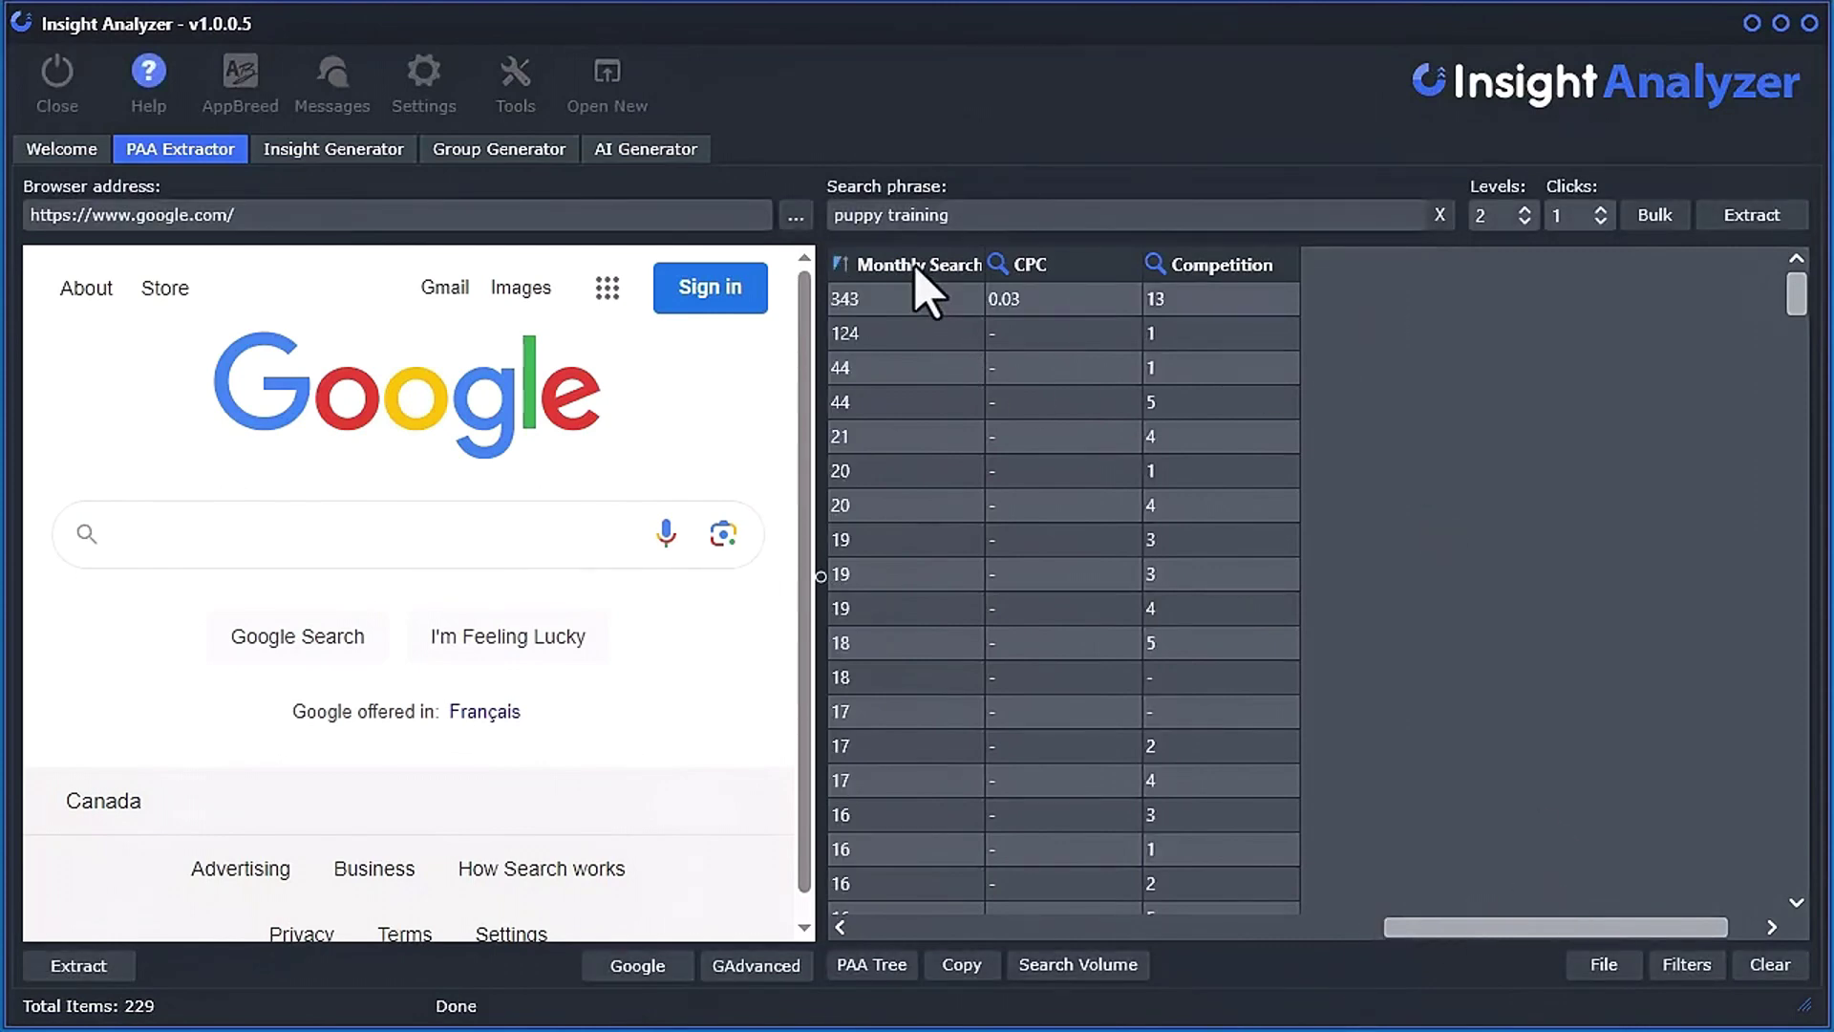
click(1051, 267)
click(1221, 273)
click(841, 264)
click(918, 382)
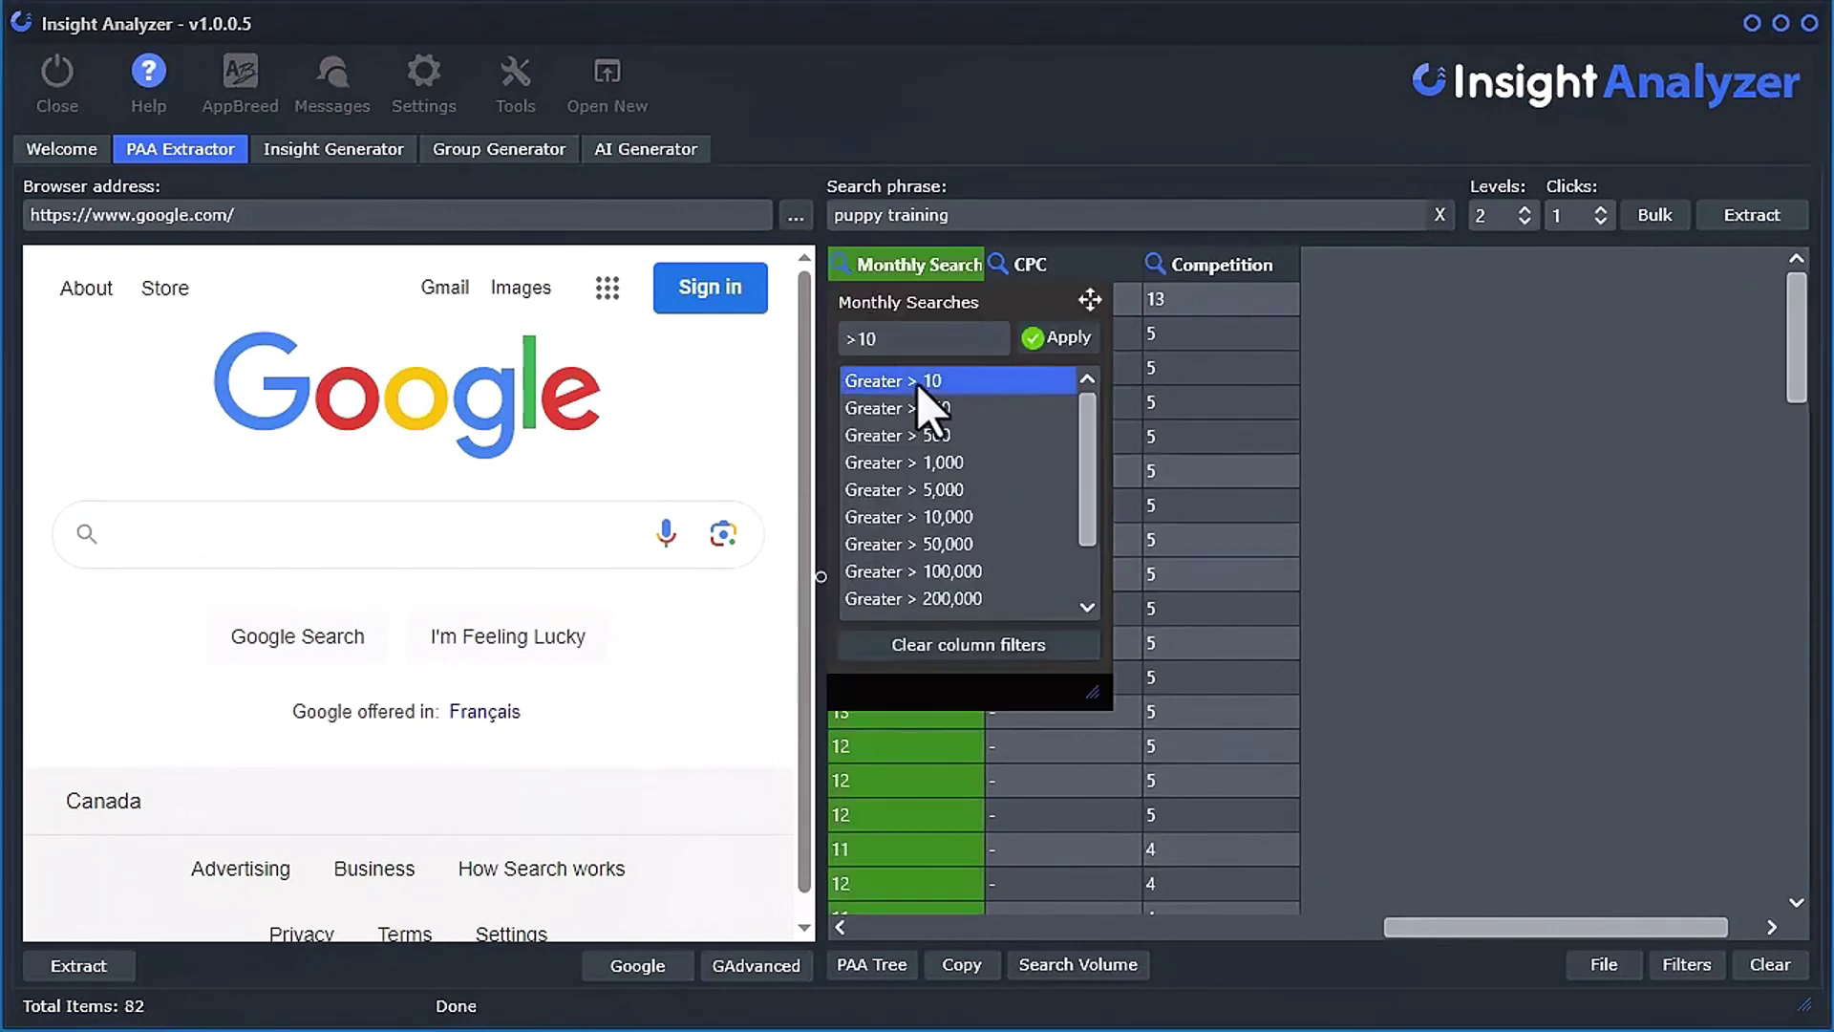
click(926, 409)
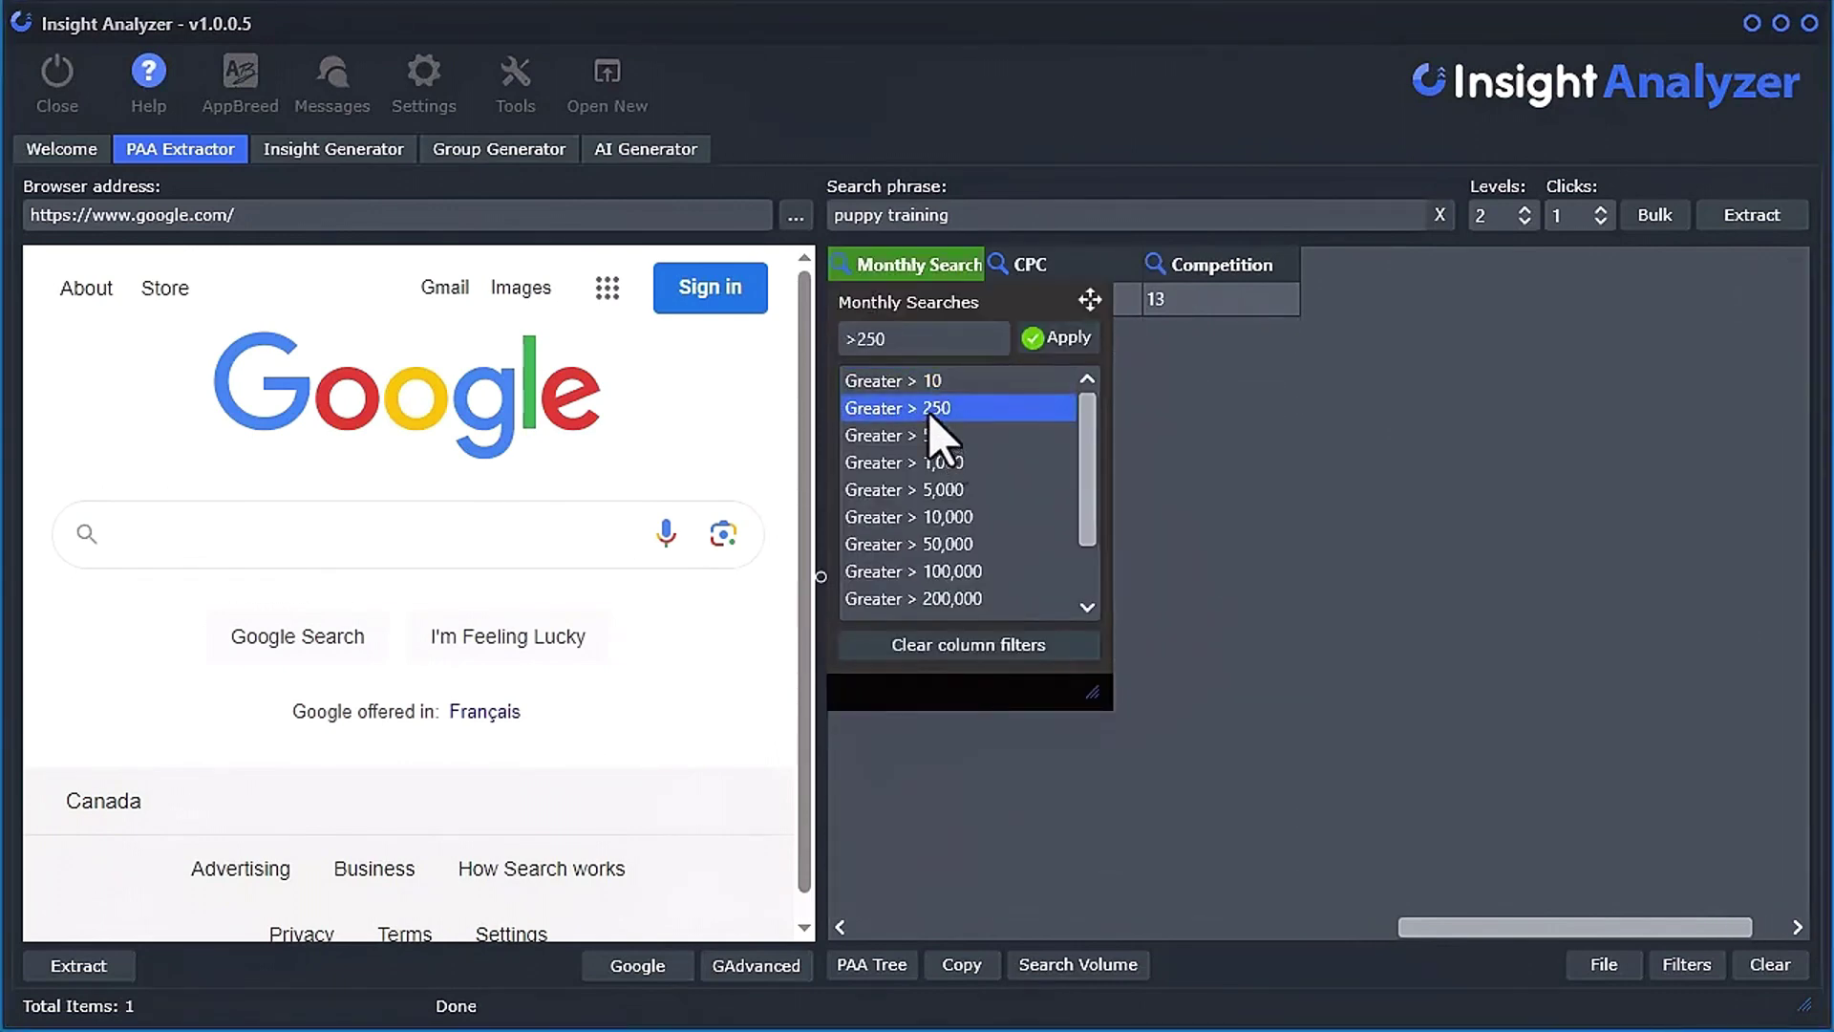
click(948, 645)
click(865, 270)
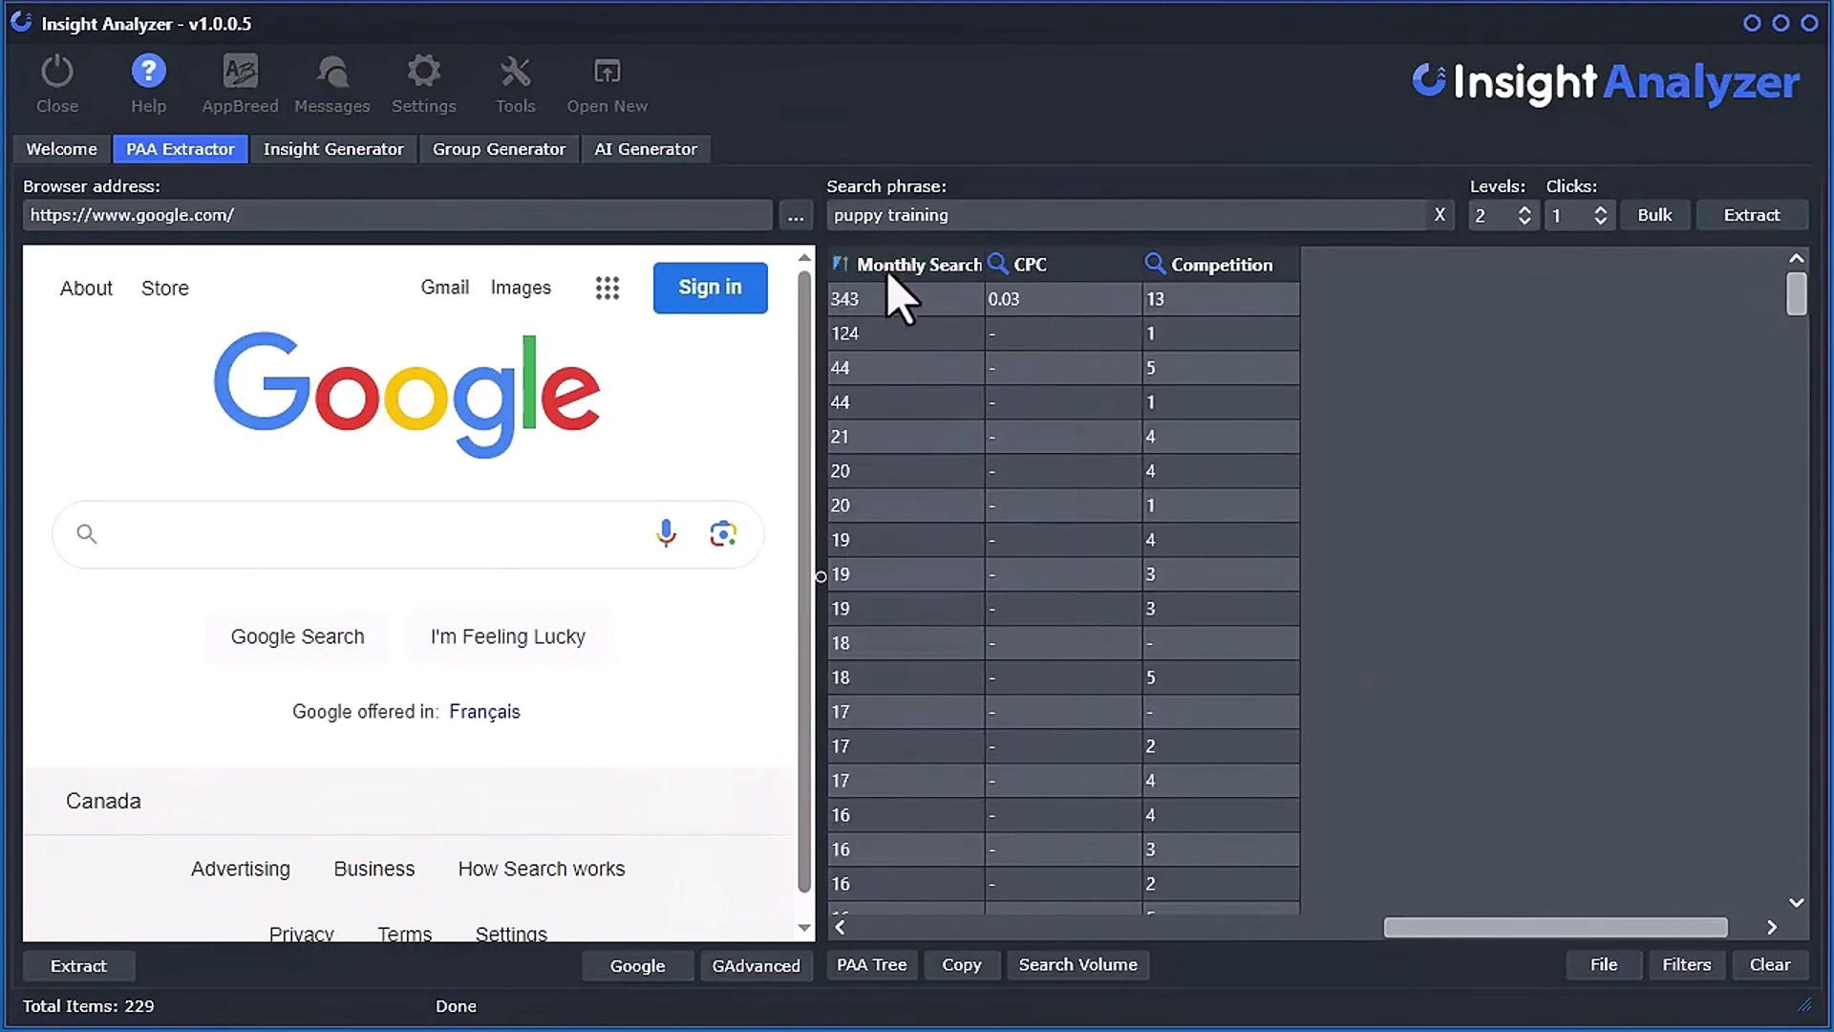
drag(1490, 926, 921, 929)
Select the toilet training age question, then switch to the gardening keyword list
click(1099, 299)
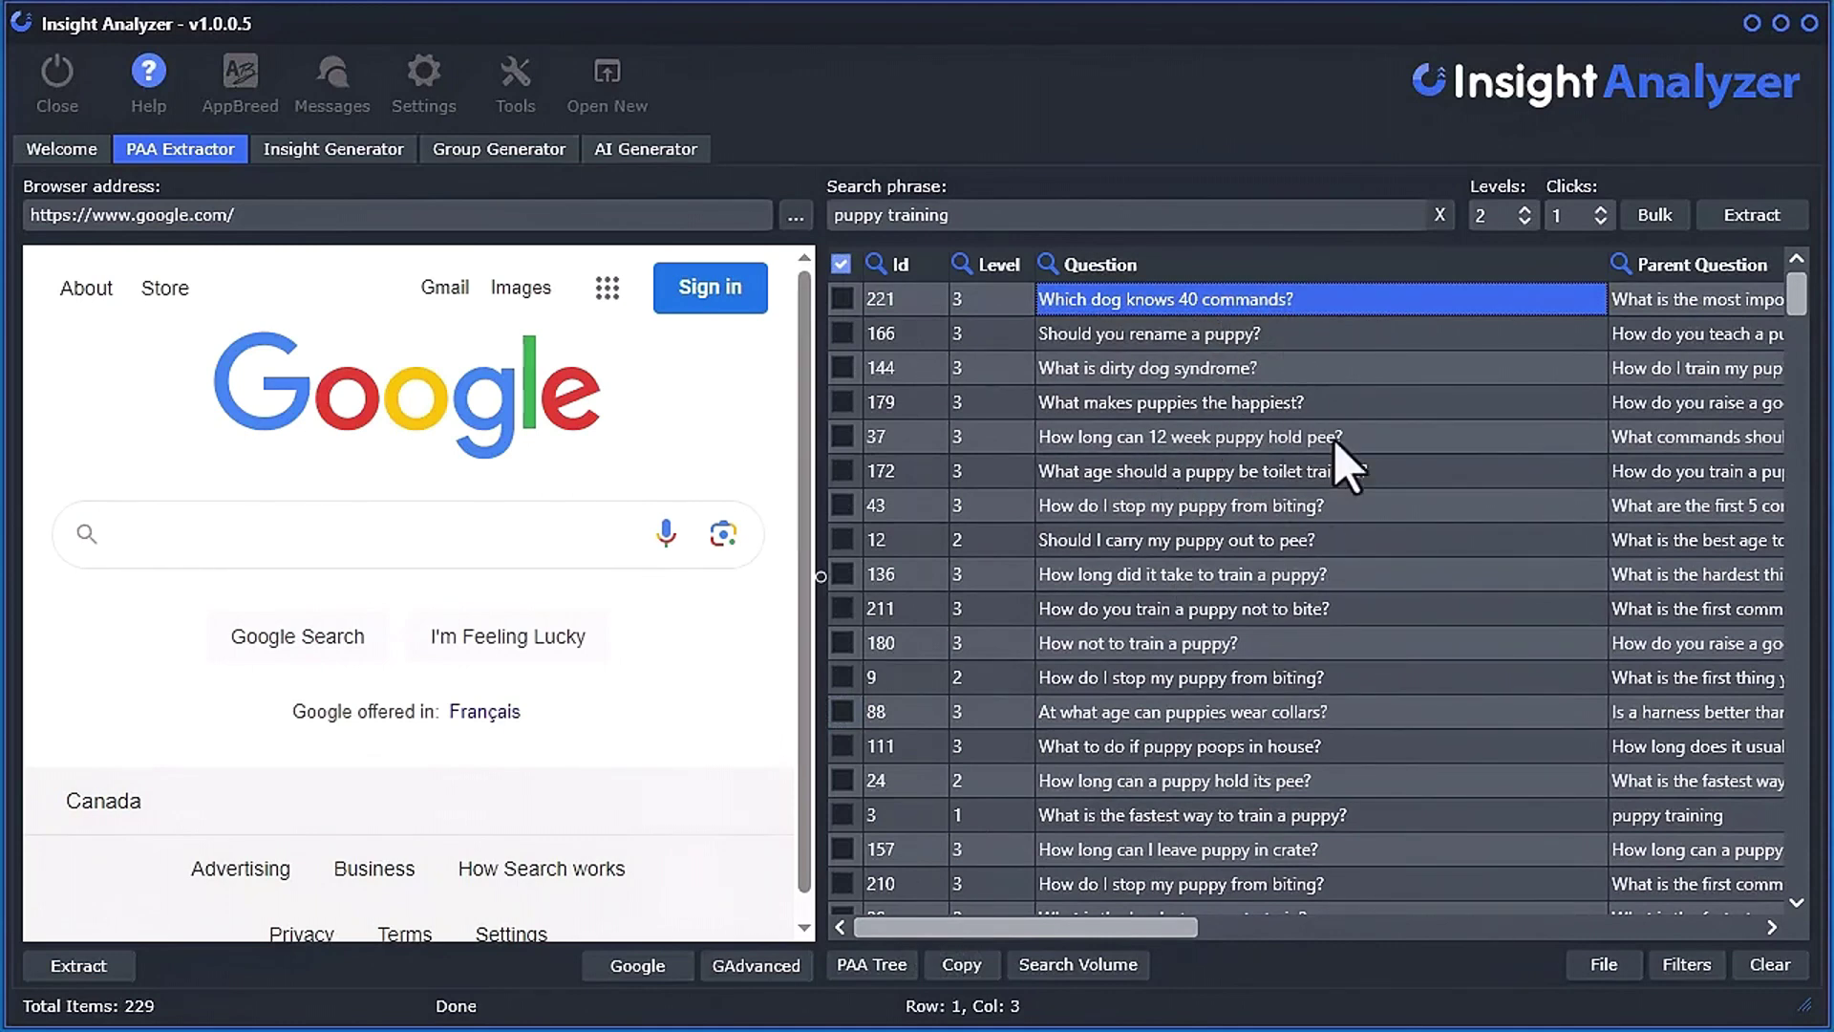
click(1254, 473)
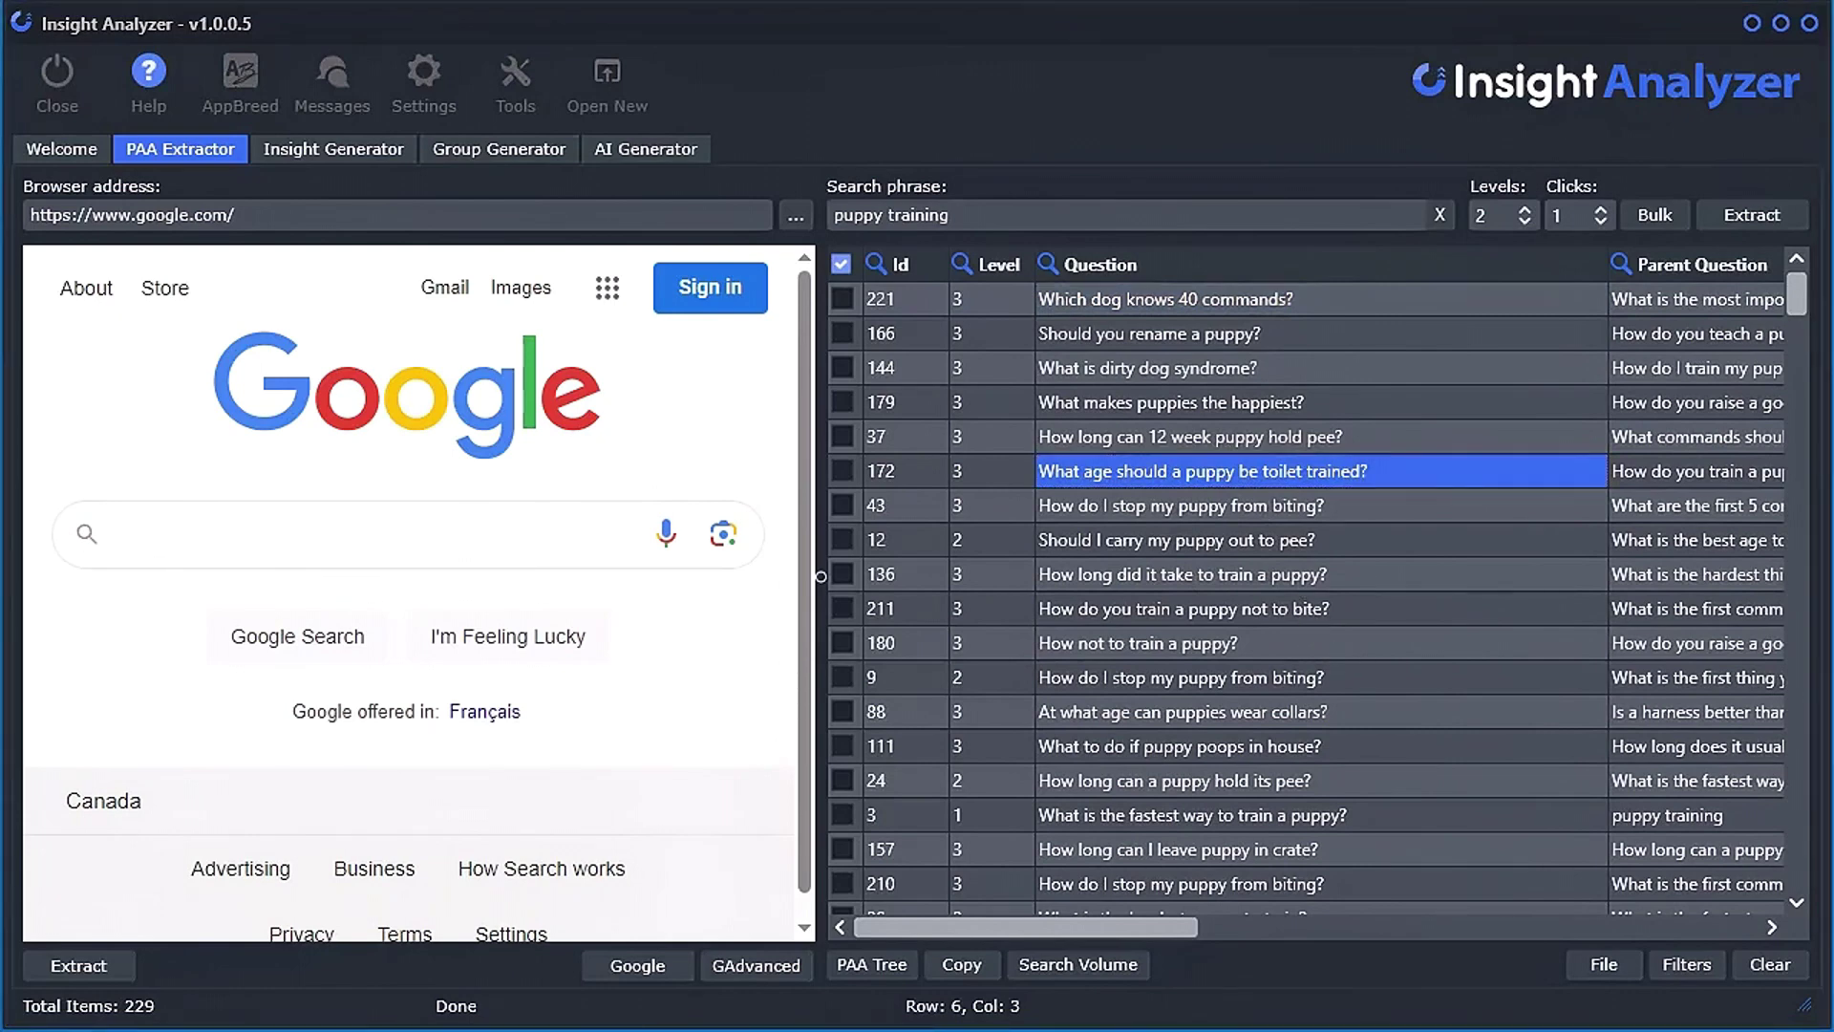
click(332, 151)
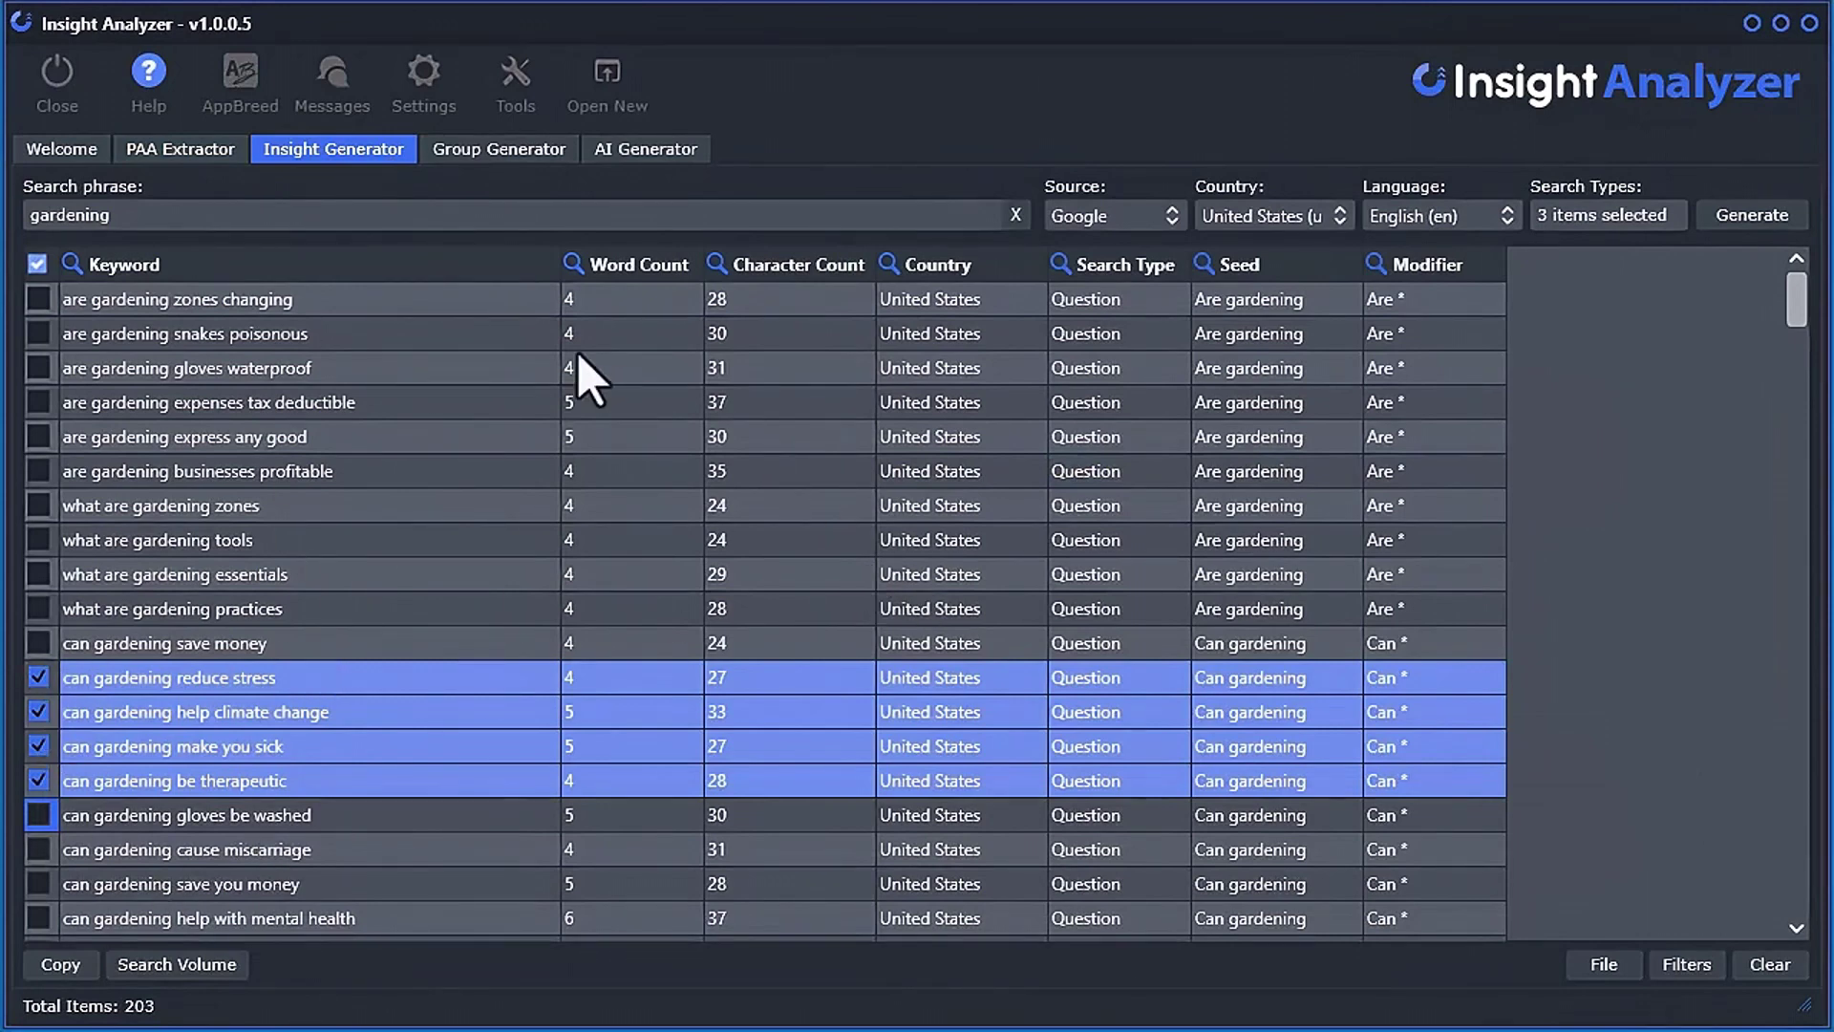
Fetch estimated search volume data for all gardening keywords
click(177, 966)
click(731, 35)
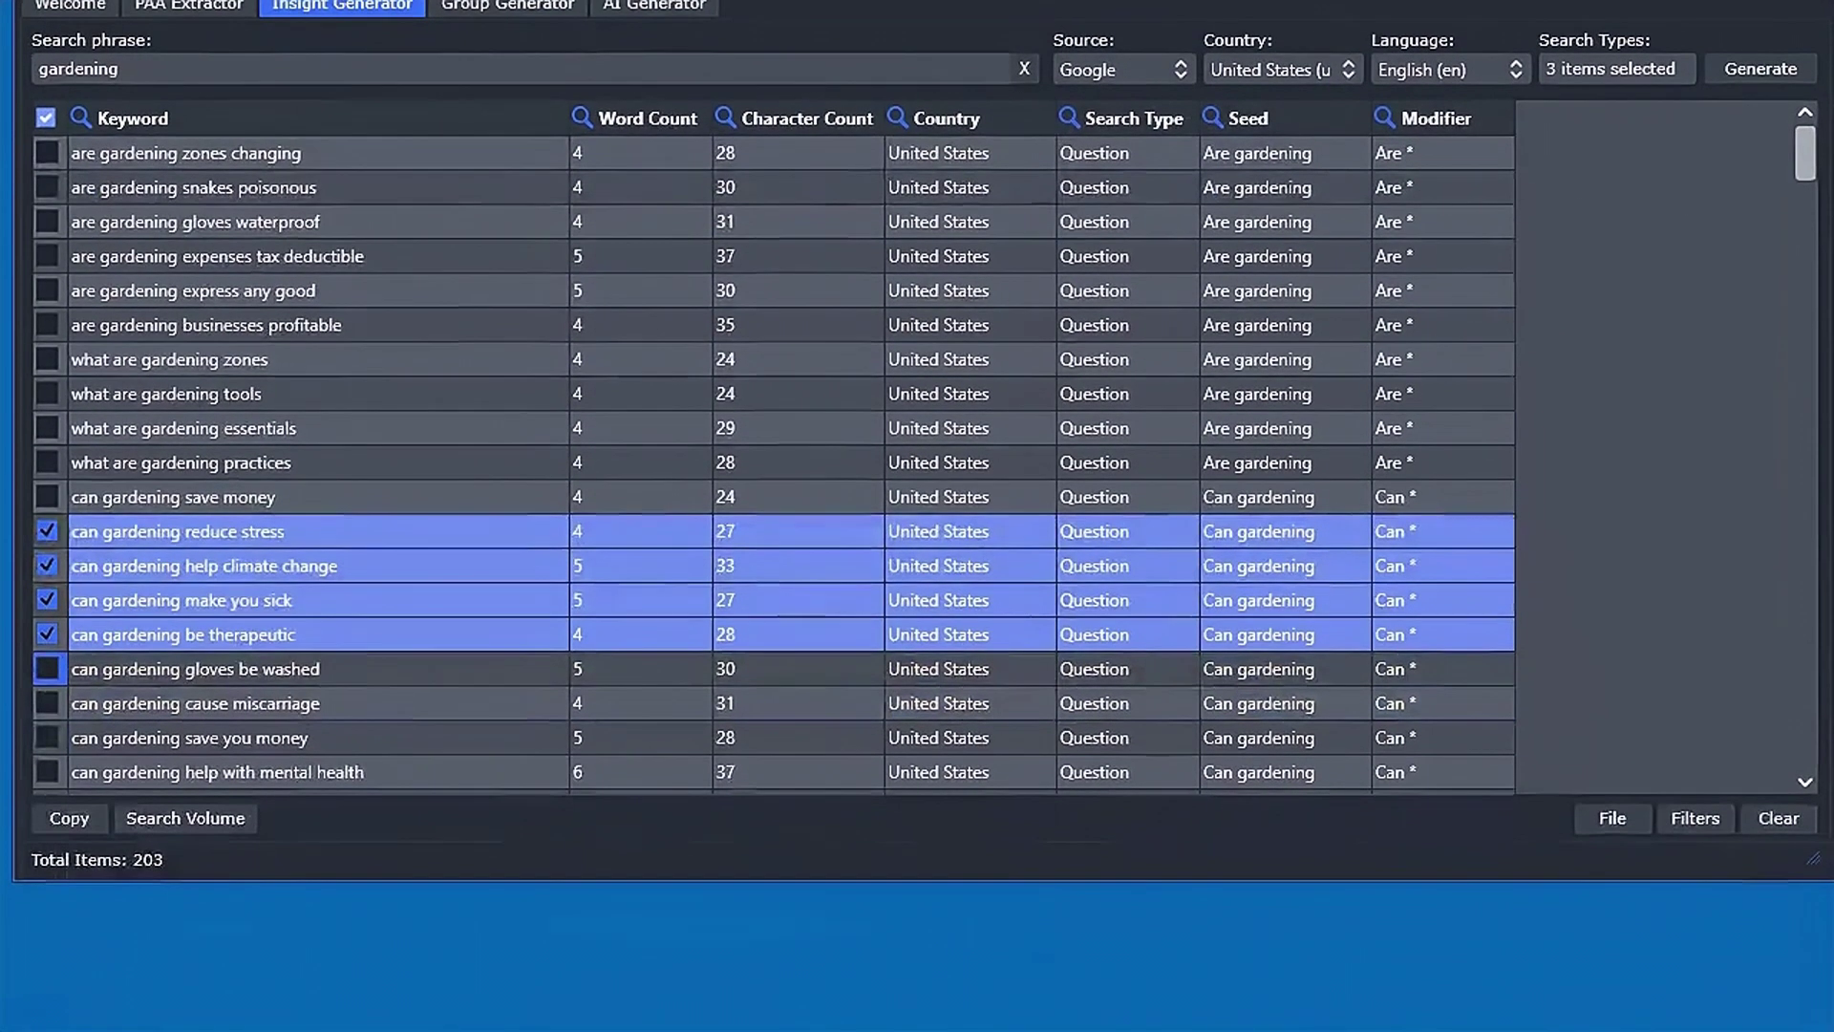
click(225, 827)
mouse_move(277, 888)
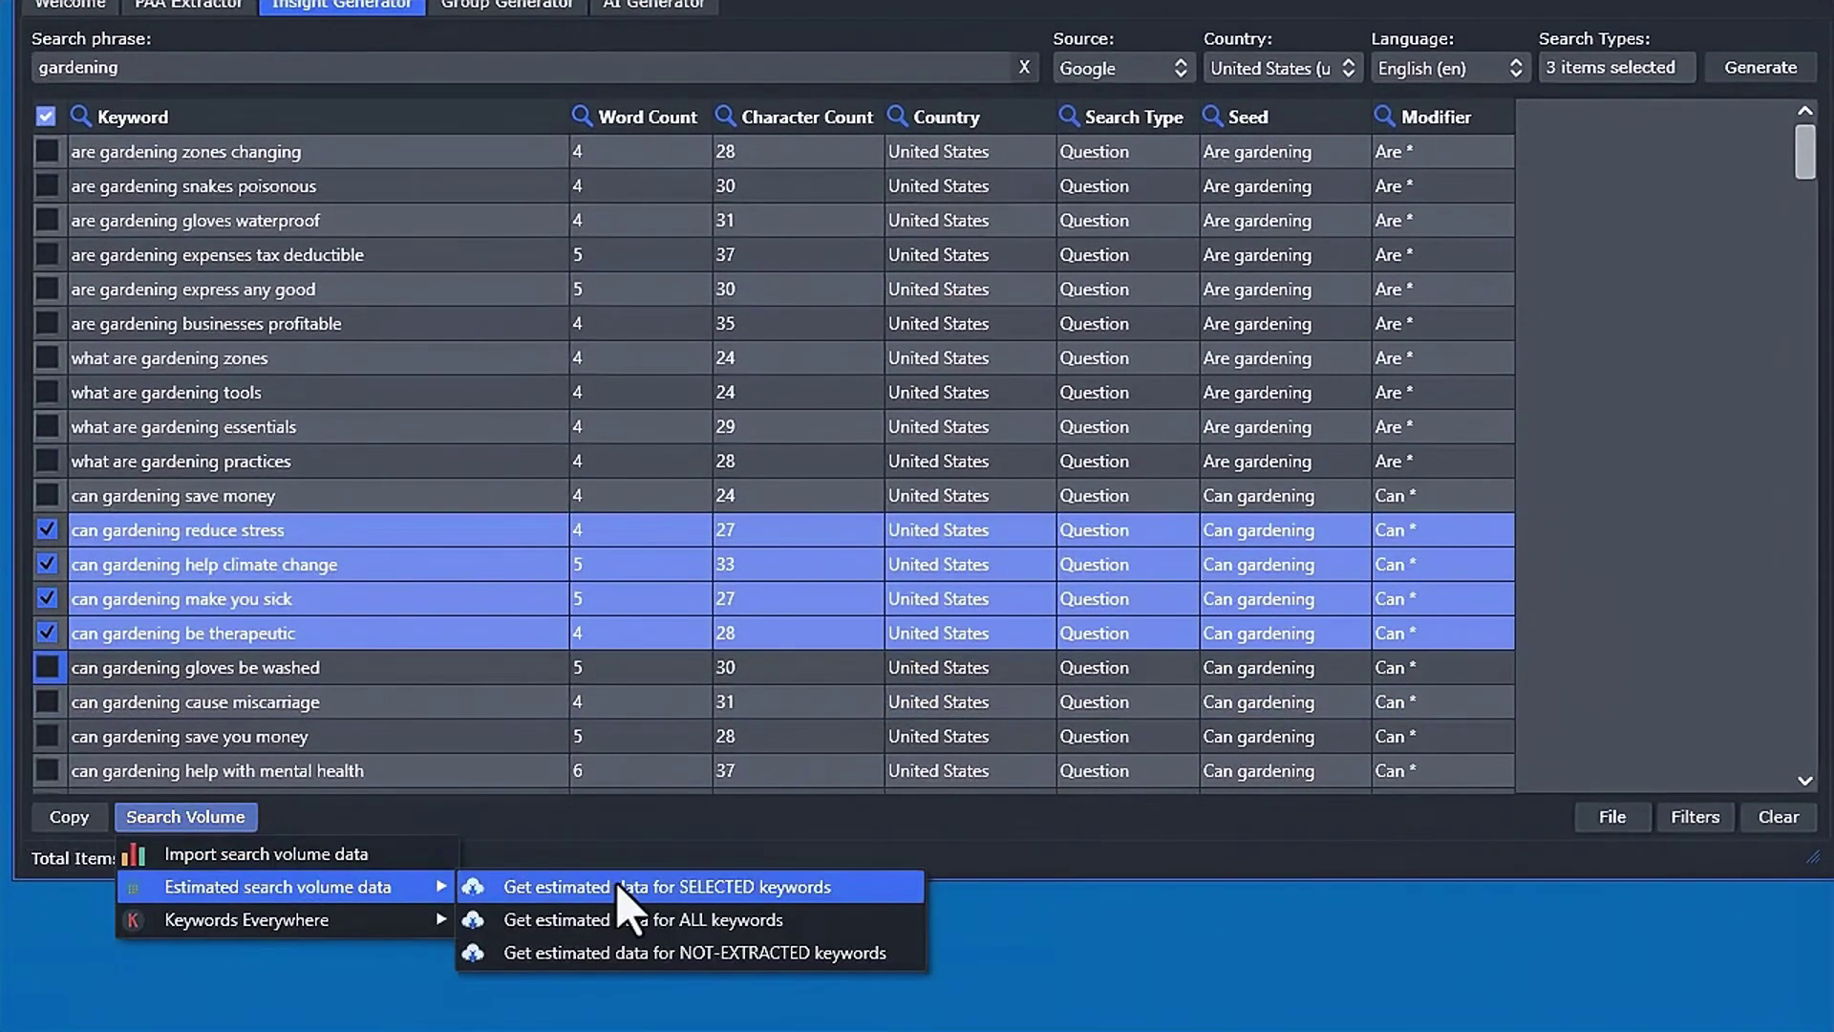
click(631, 920)
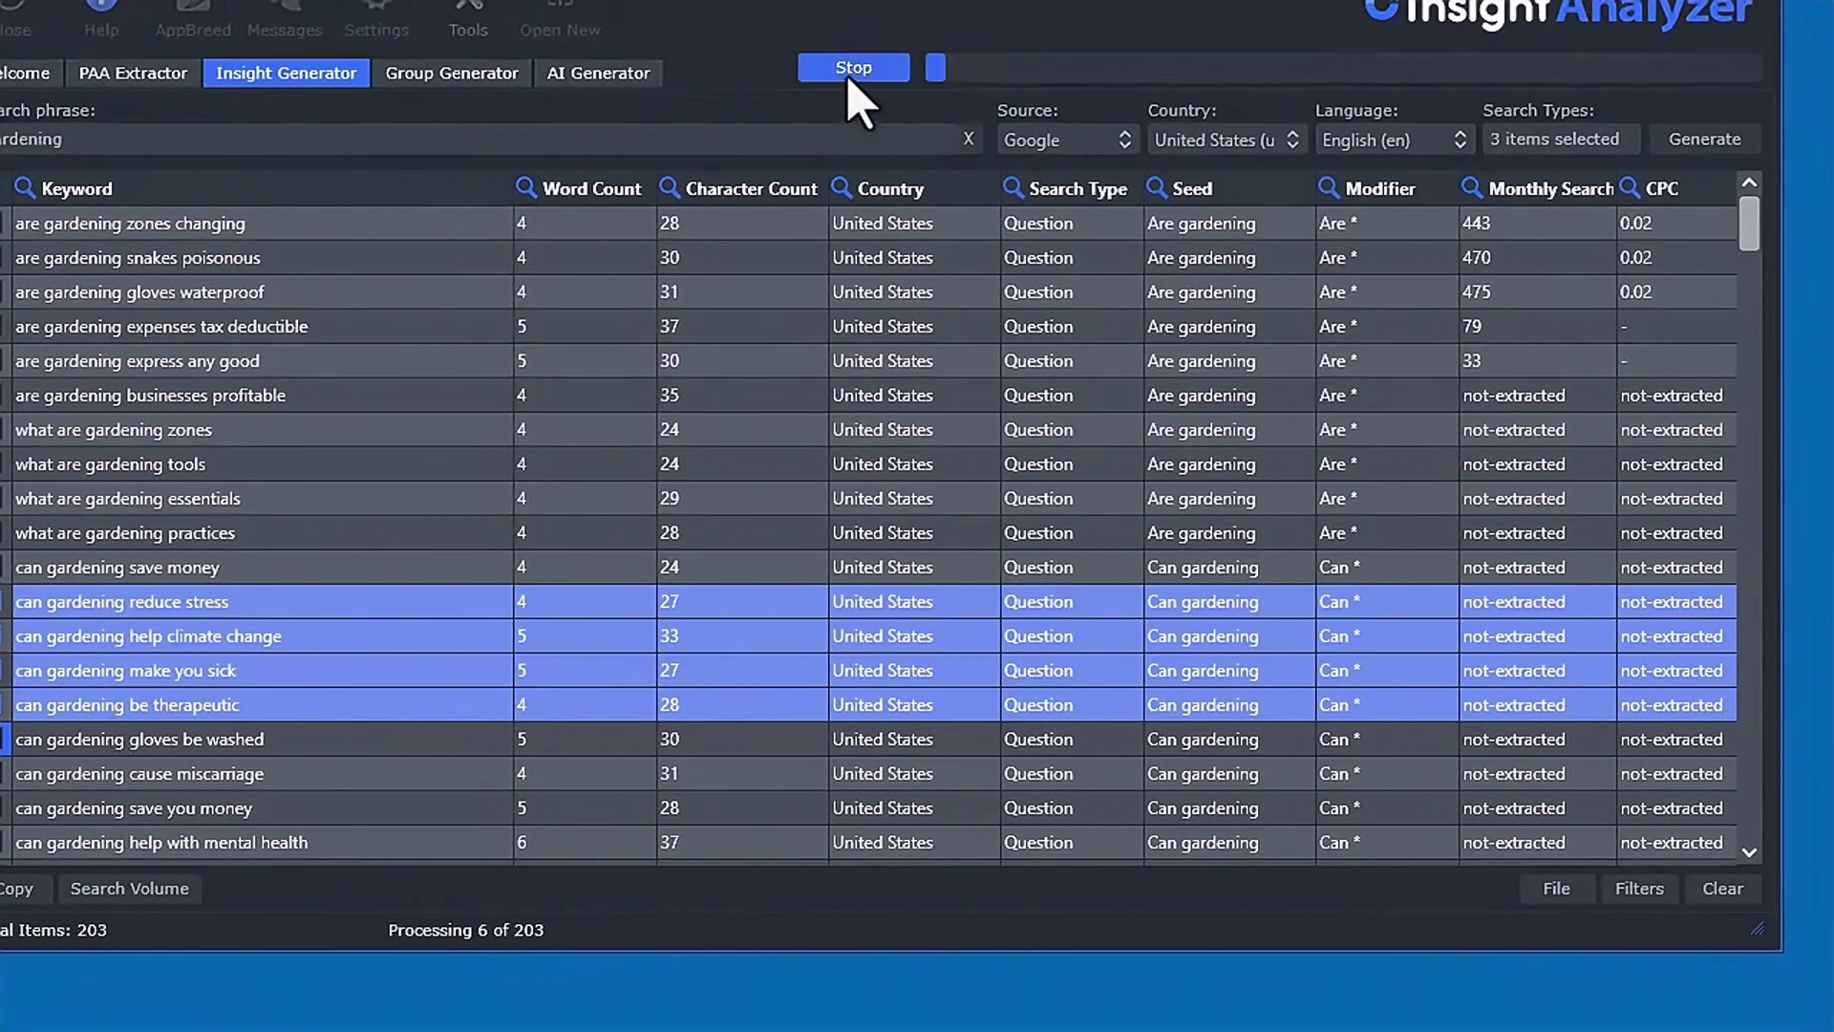
Rerun the estimate for only the NOT-EXTRACTED keywords still missing data
click(849, 73)
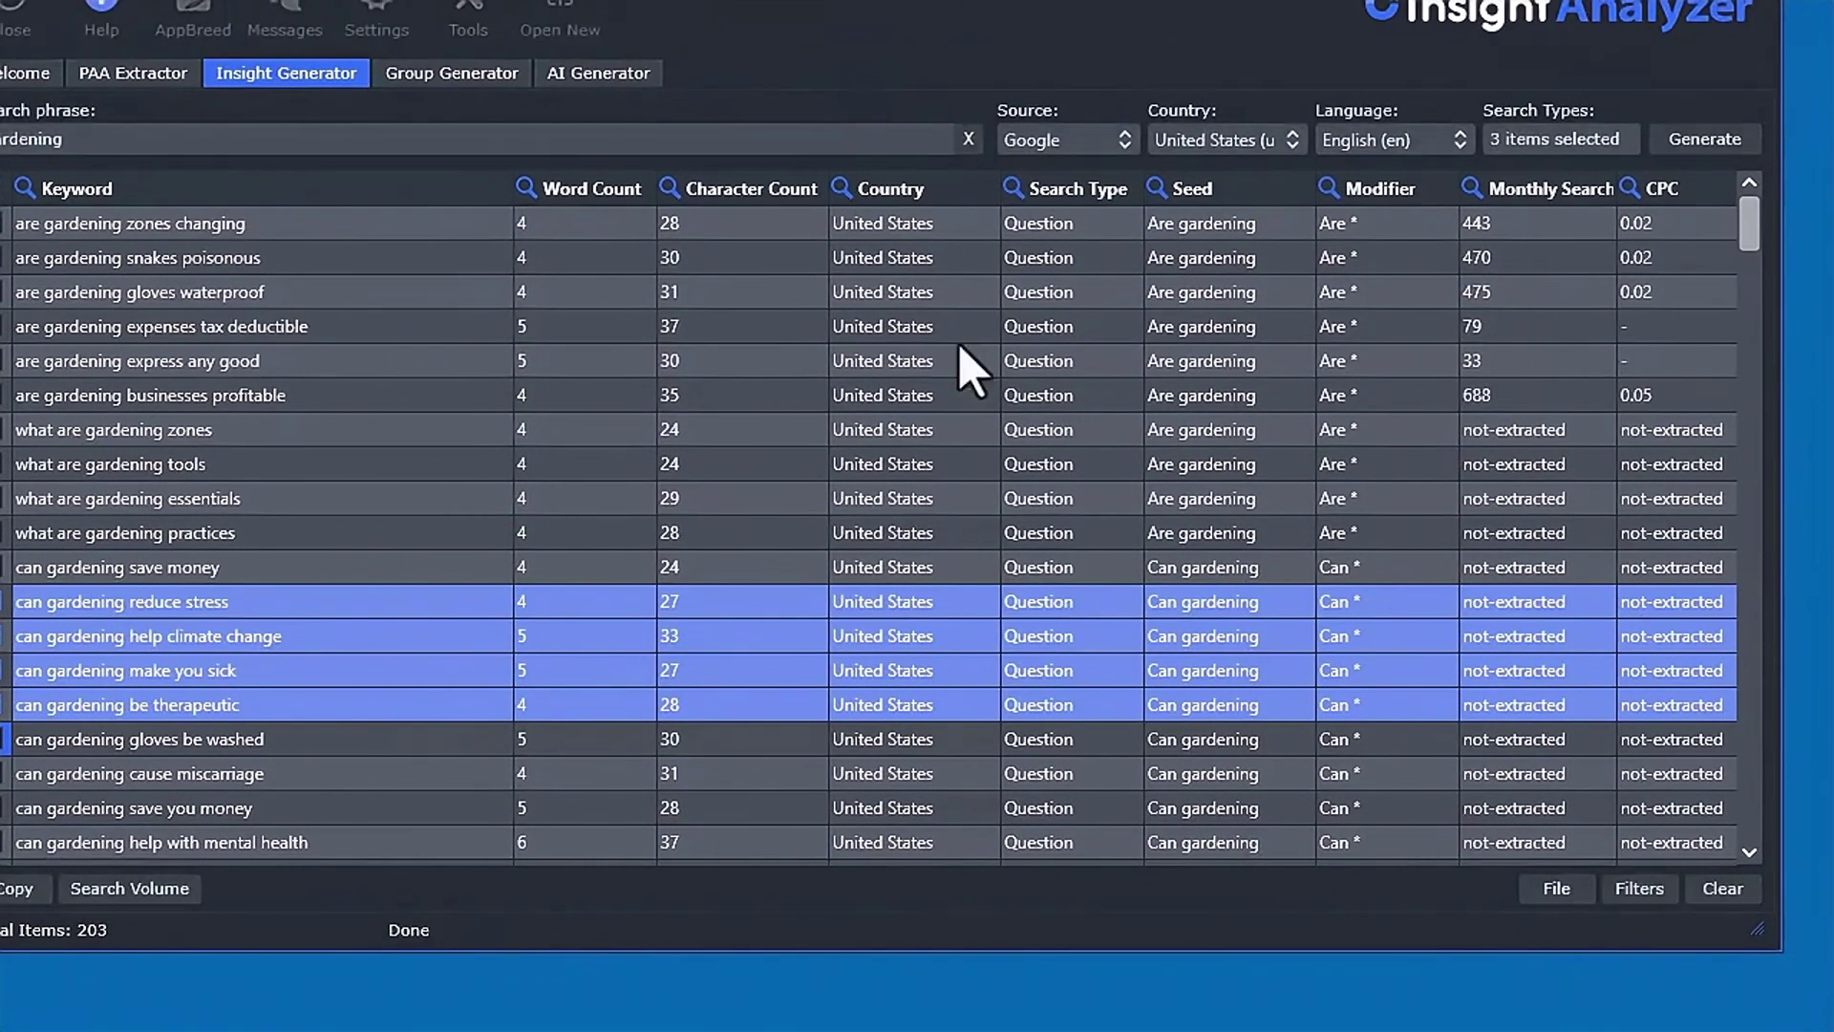
click(182, 890)
mouse_move(250, 958)
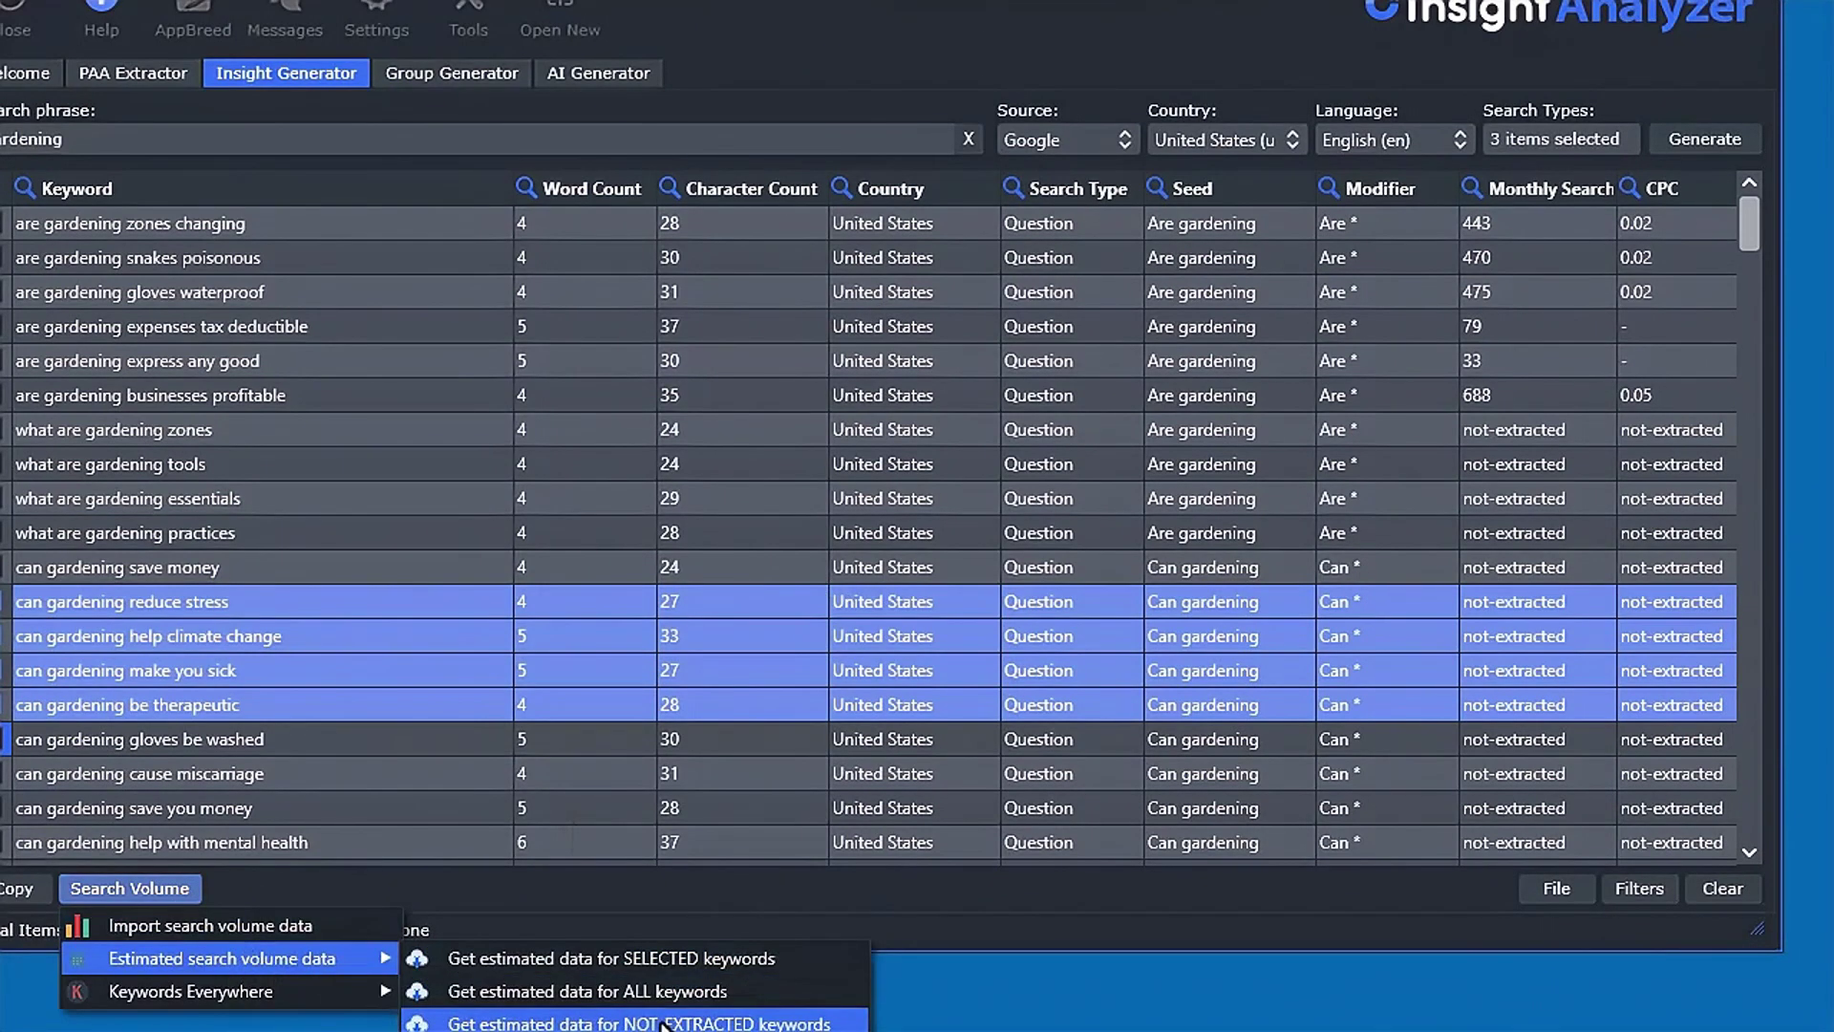
click(737, 1022)
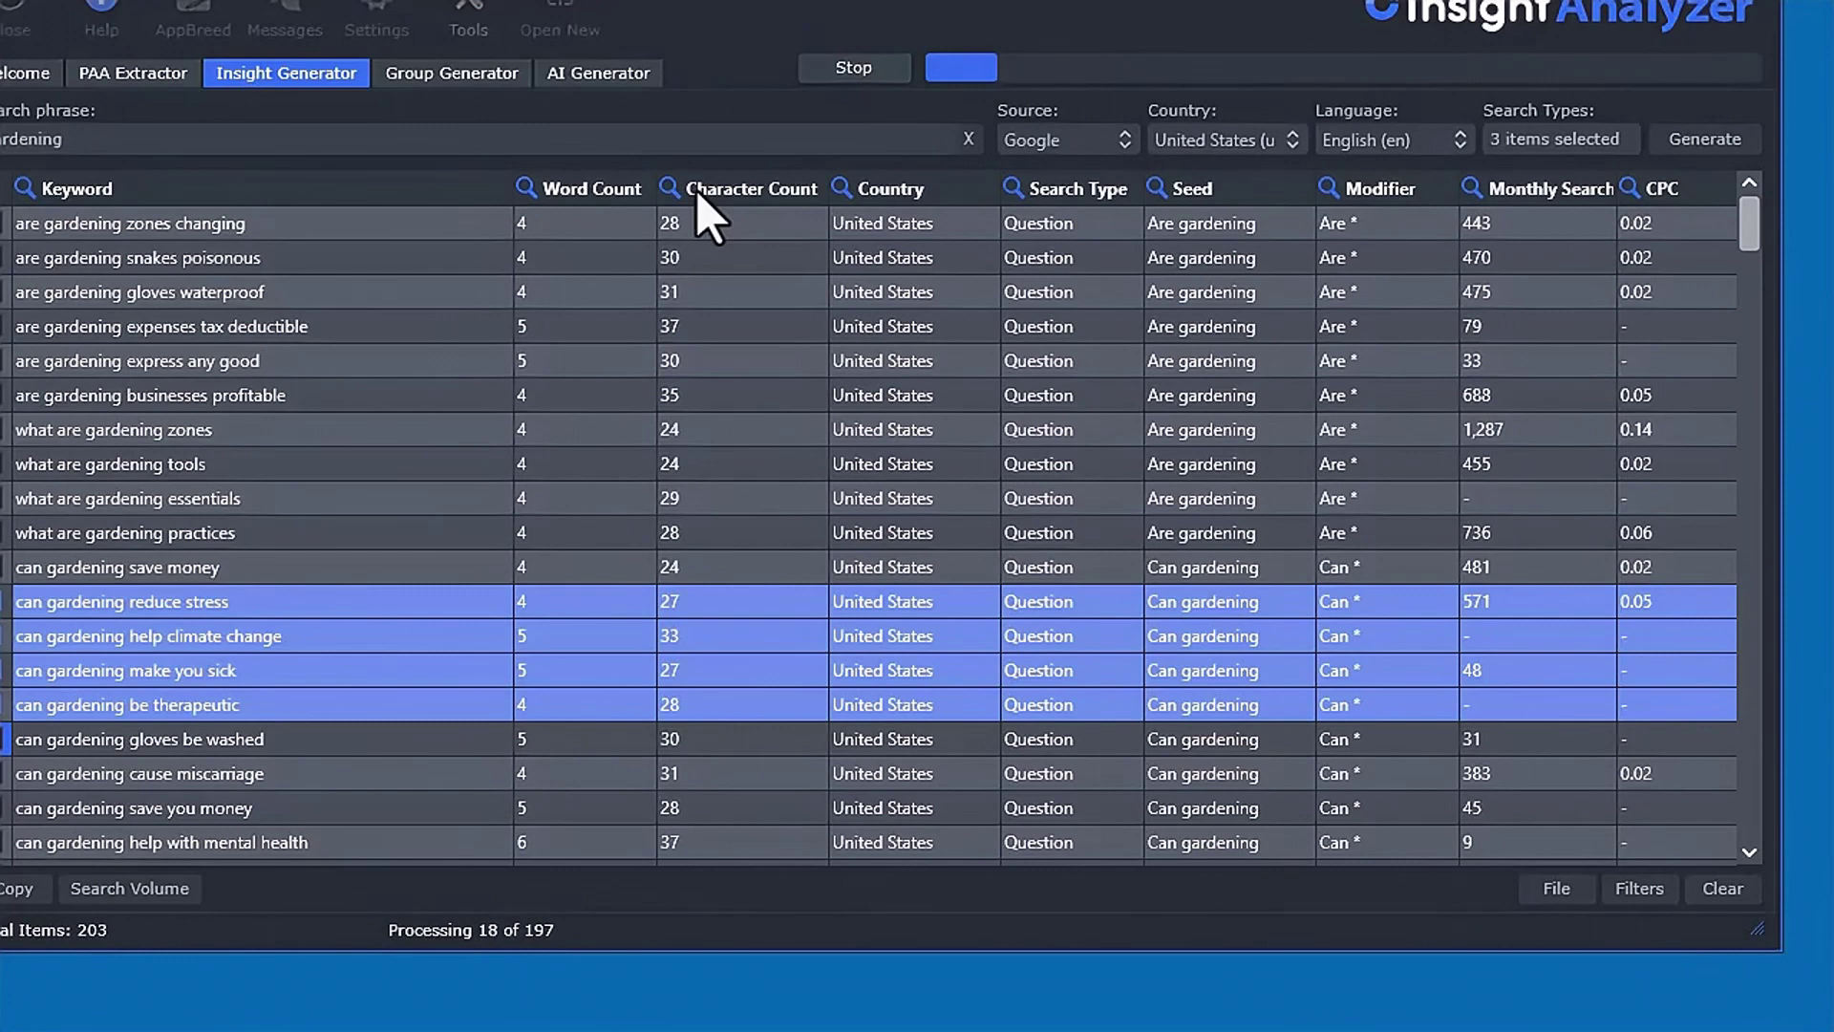
Check the 475 monthly search value, then stop the keyword volume lookup
click(1516, 306)
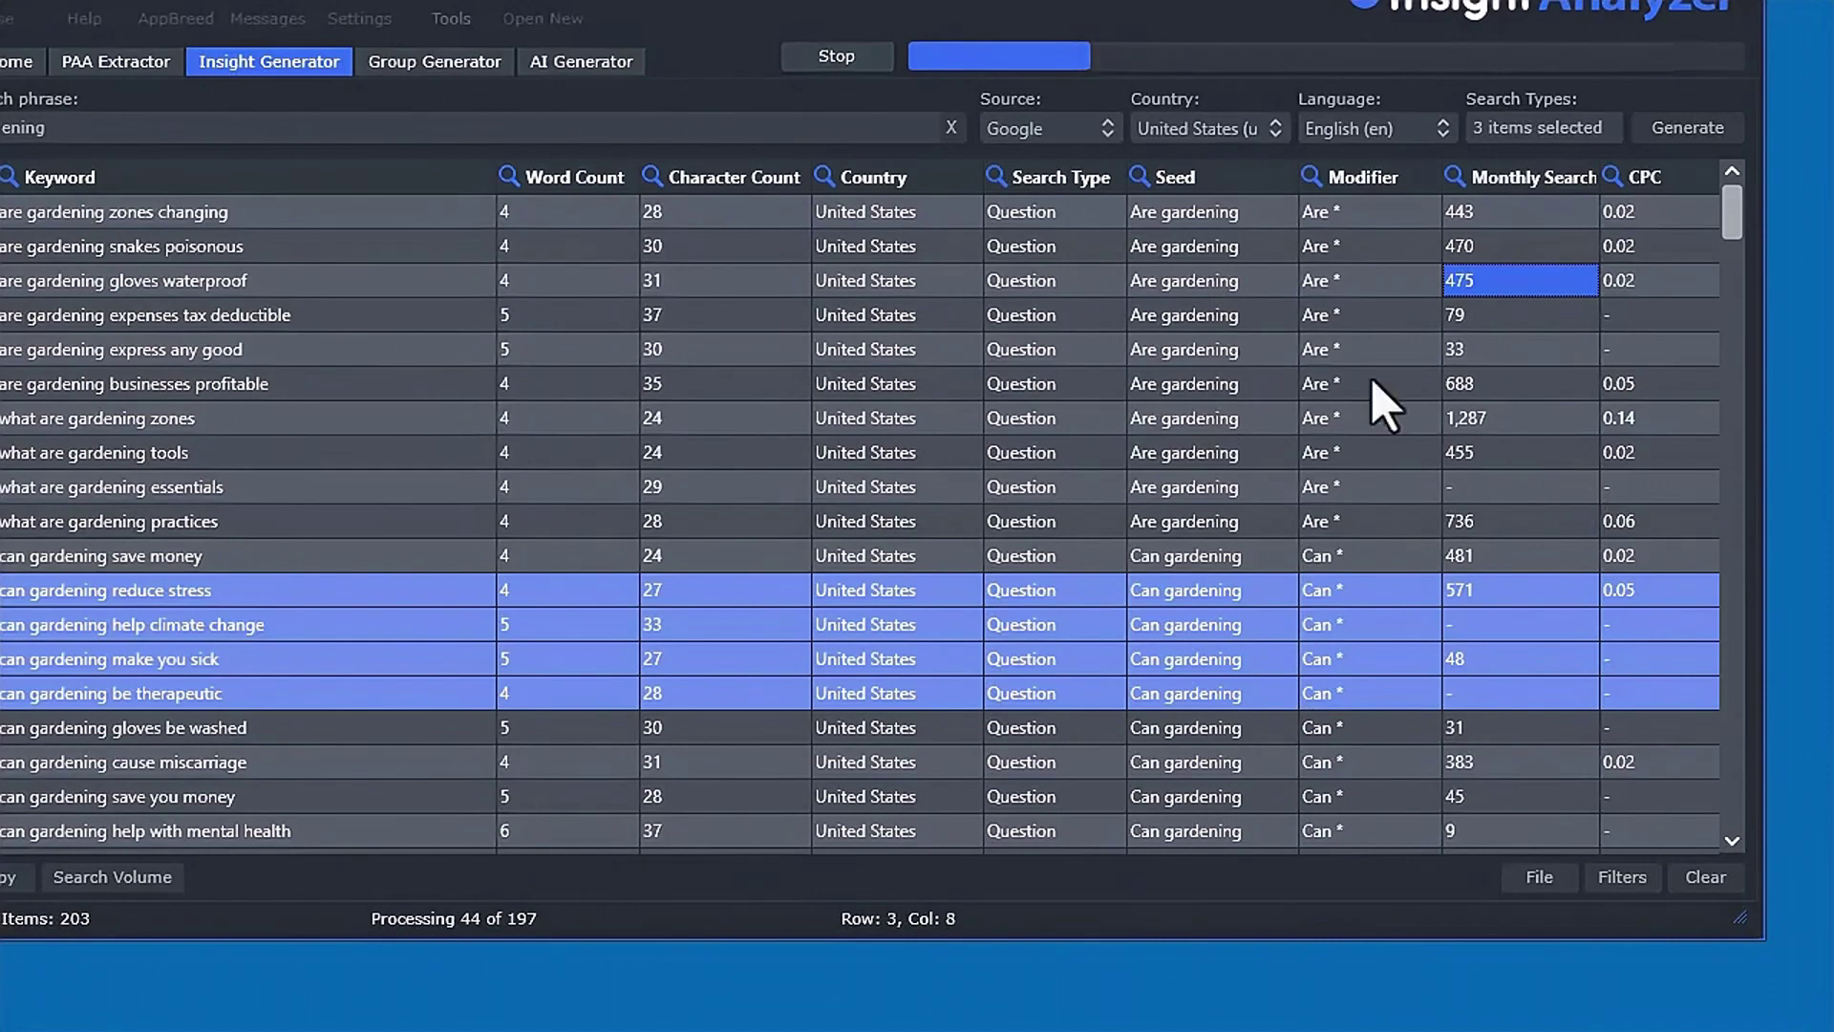
click(837, 58)
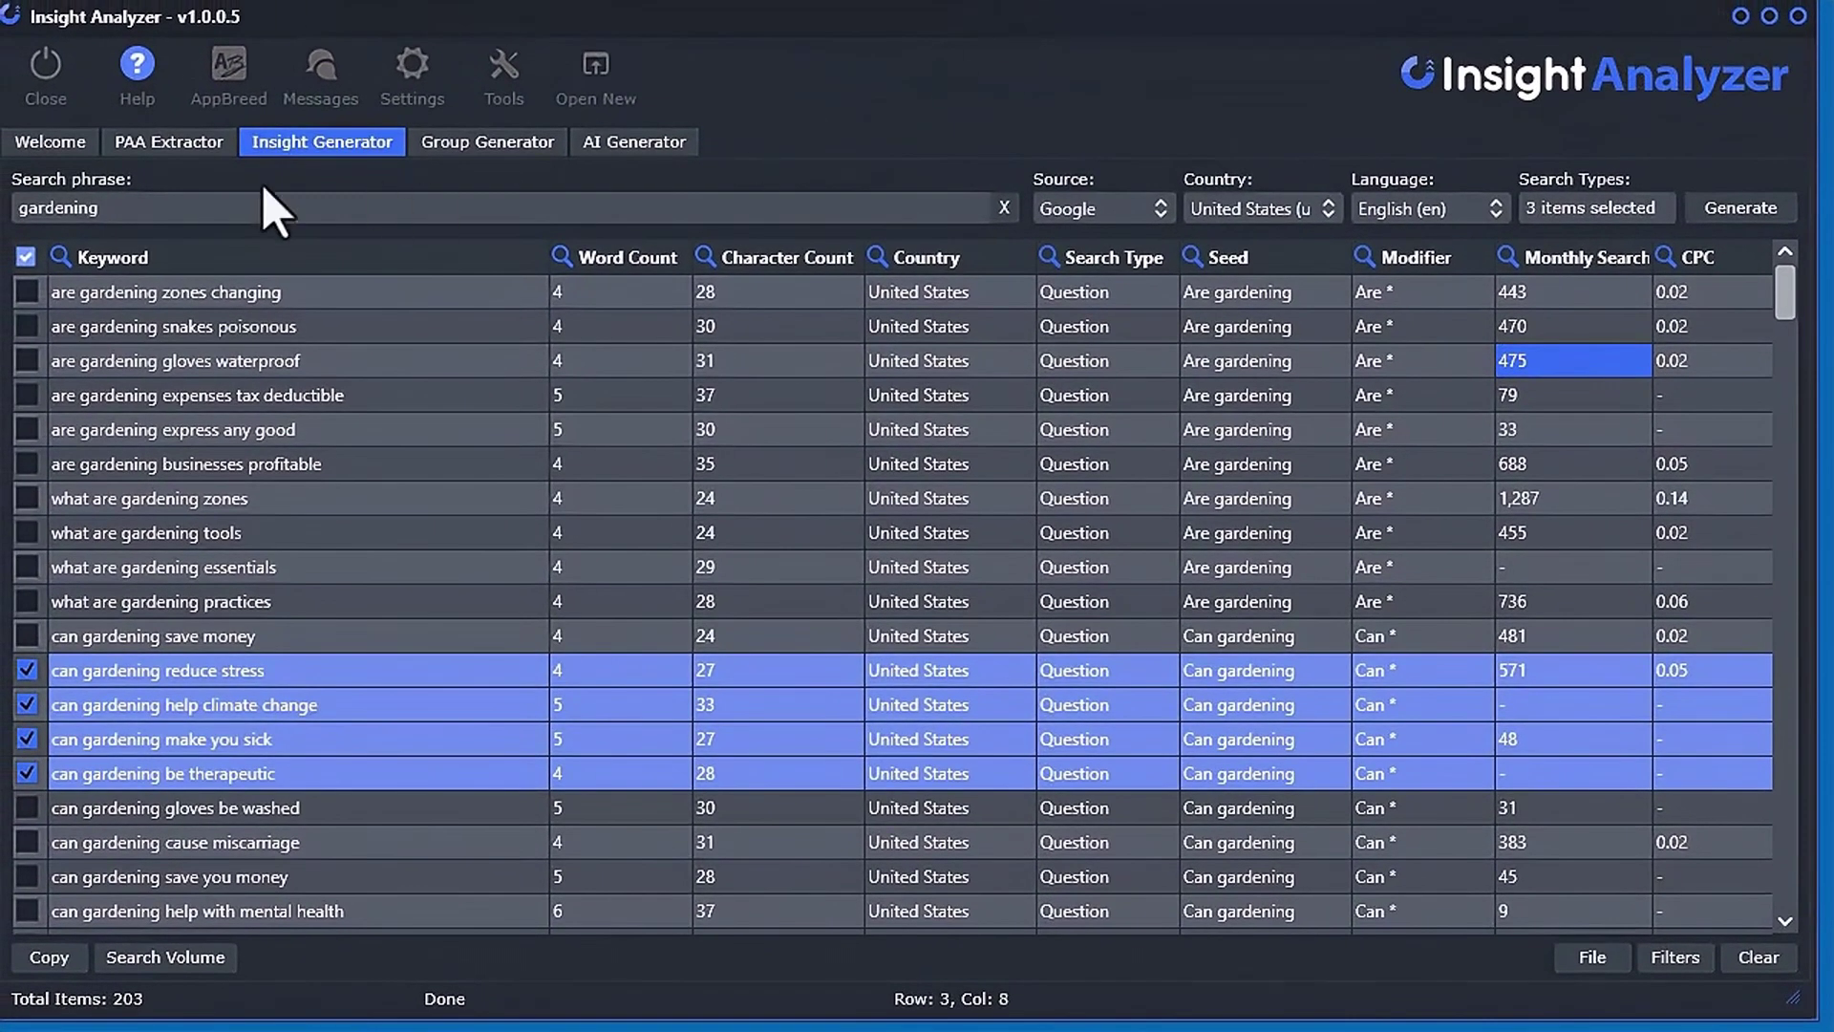
On the PAA Extractor, scroll right and send the selected questions to the Group Generator
click(107, 66)
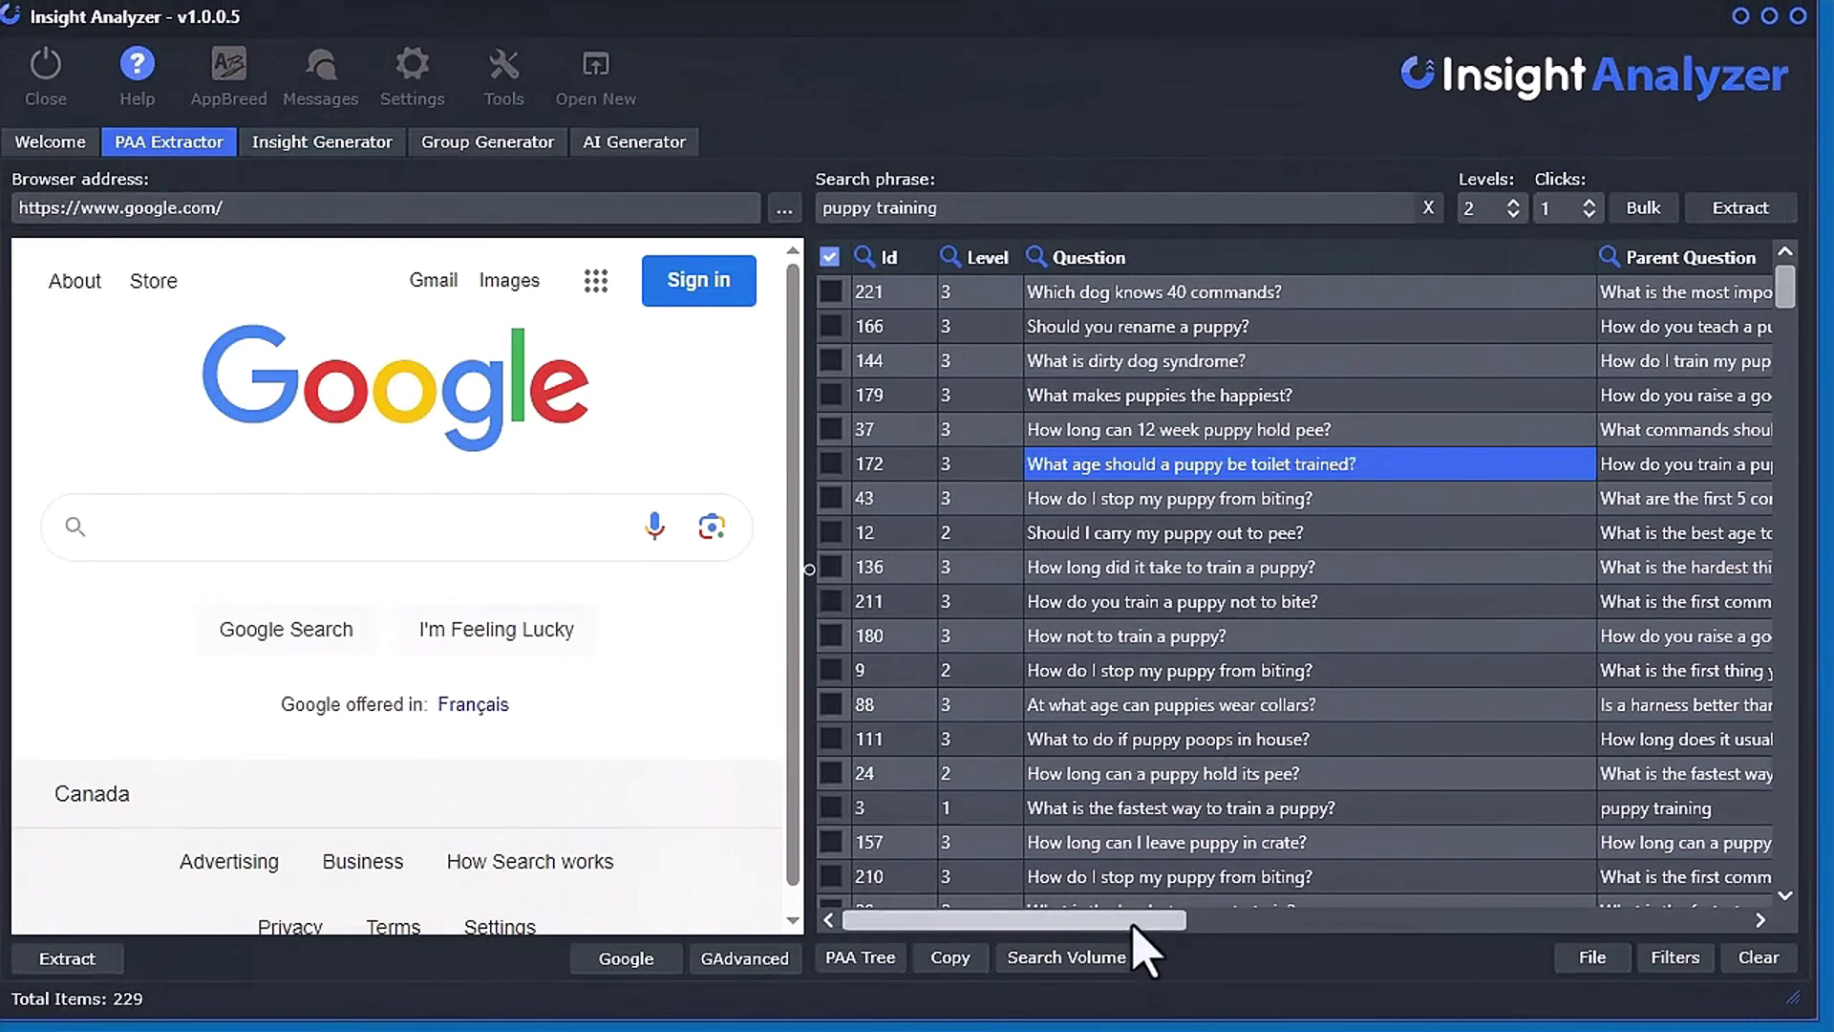
drag(1146, 920, 1678, 919)
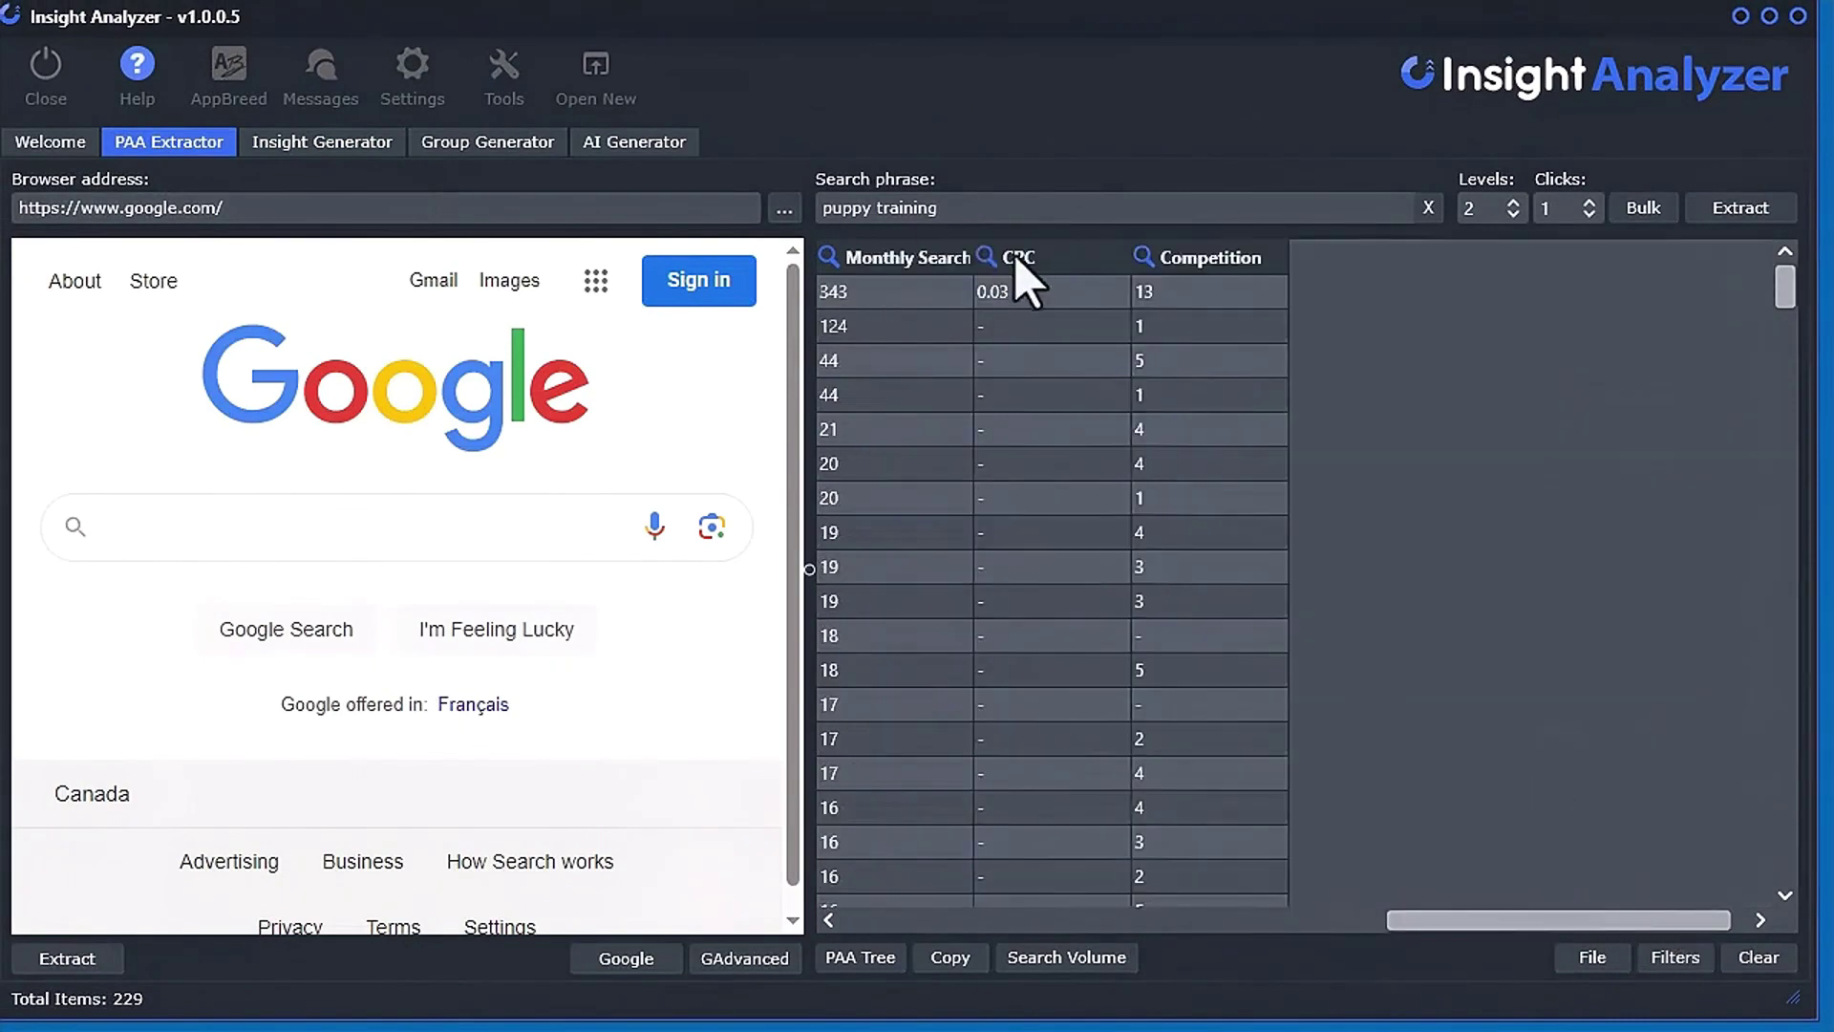
right_click(990, 357)
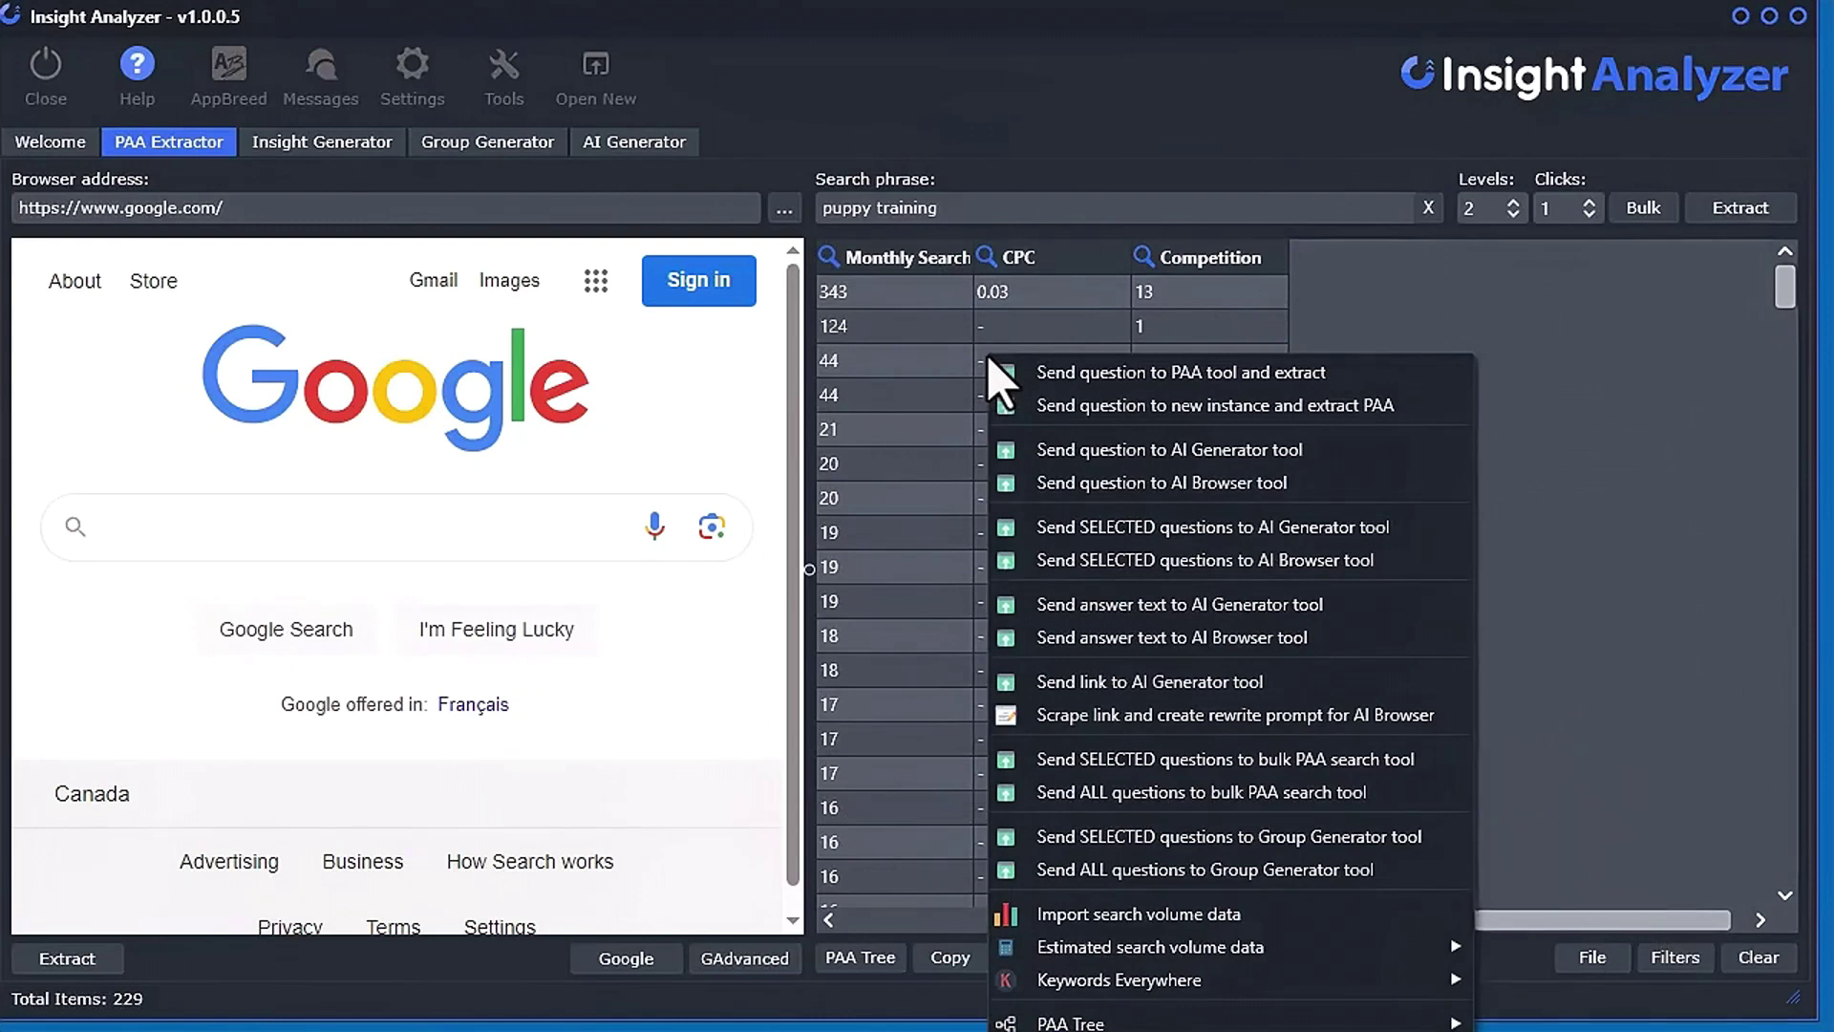
click(1050, 836)
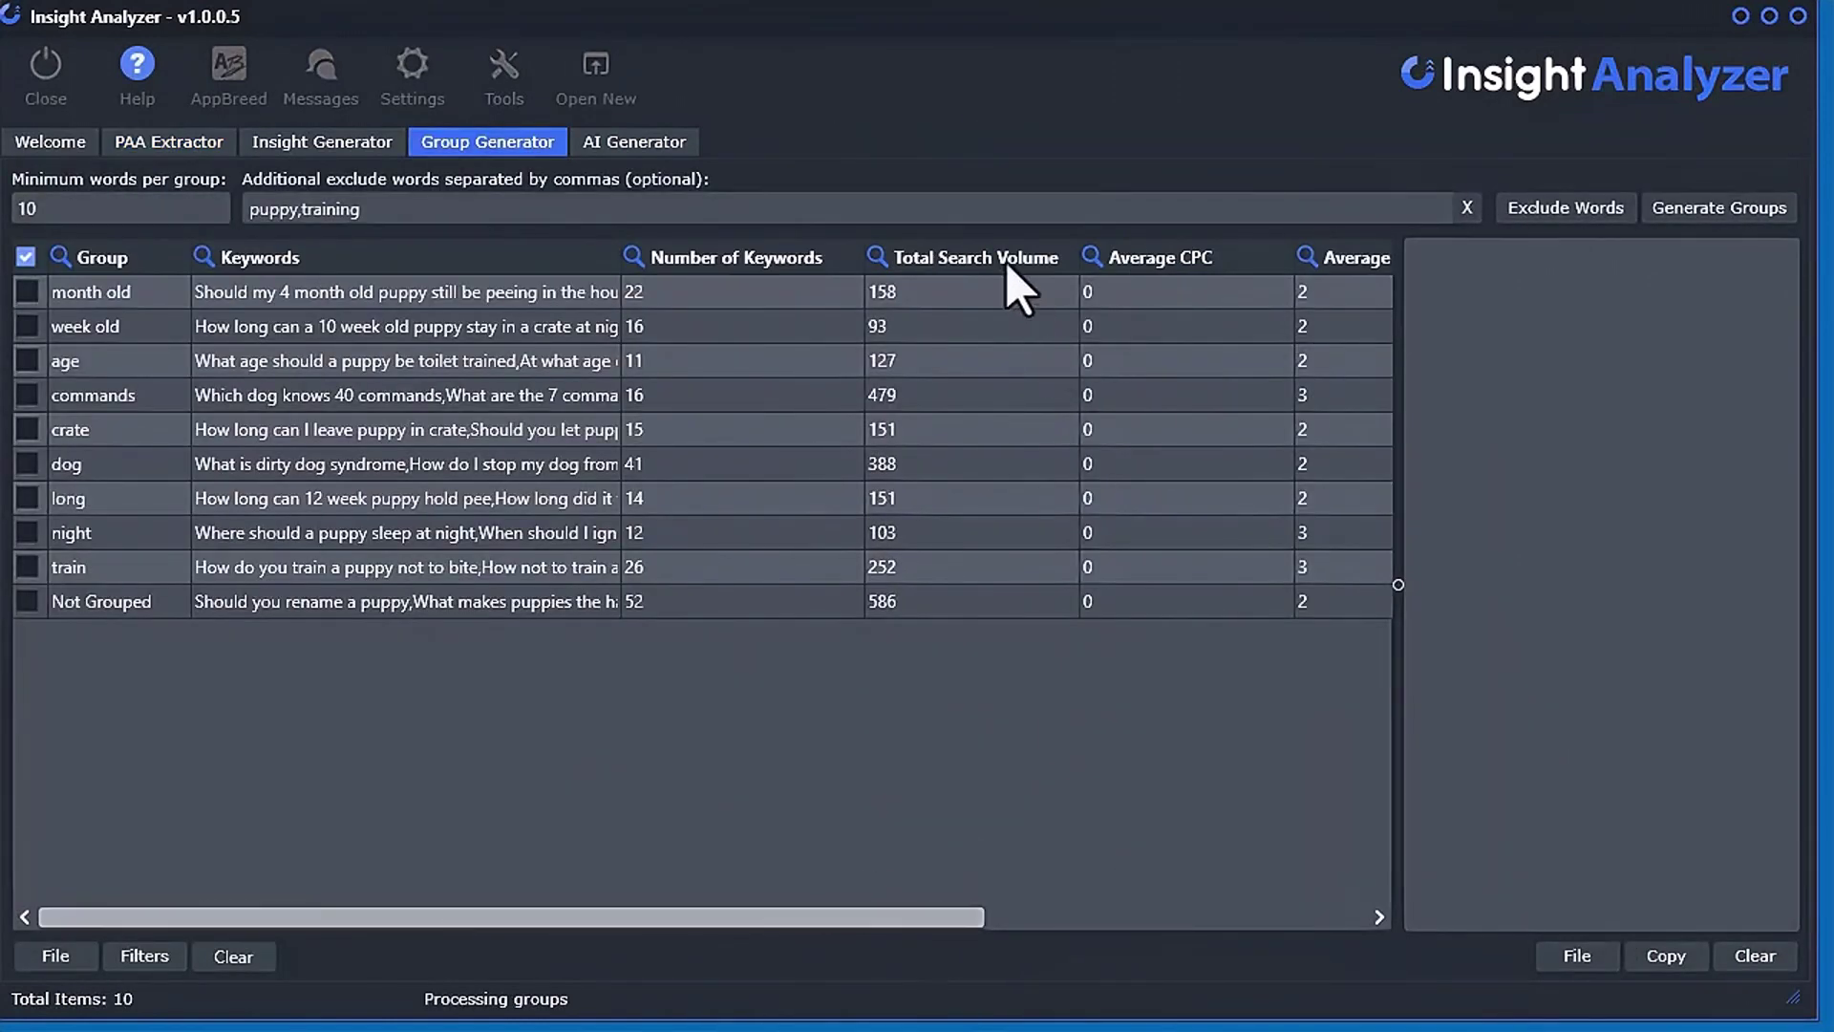
Review the questions in the month old, week old, age, dog and night groups
click(521, 300)
click(509, 330)
click(511, 362)
click(506, 466)
click(502, 532)
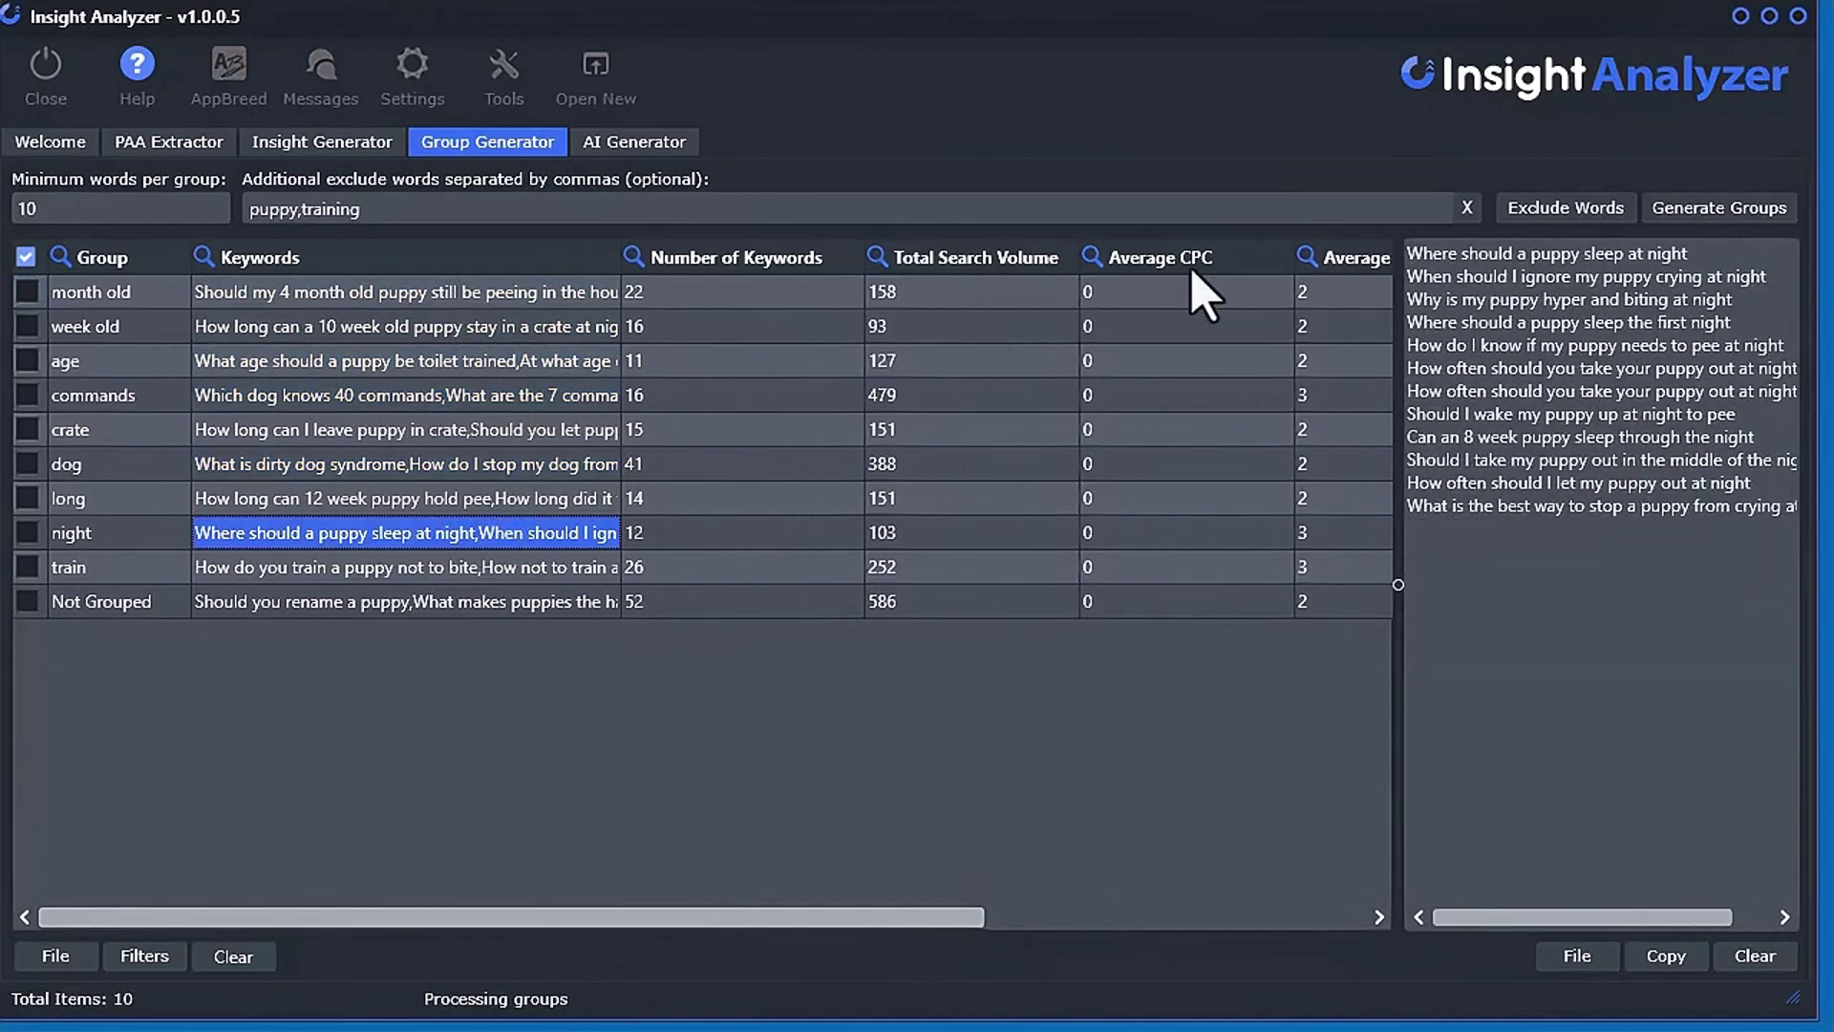
mouse_move(919, 917)
mouse_down()
mouse_move(1200, 962)
mouse_move(1229, 307)
mouse_move(1166, 970)
mouse_move(924, 936)
mouse_up()
Revisit the month old group, then go via the gardening list back to the puppy training questions
click(453, 294)
click(346, 146)
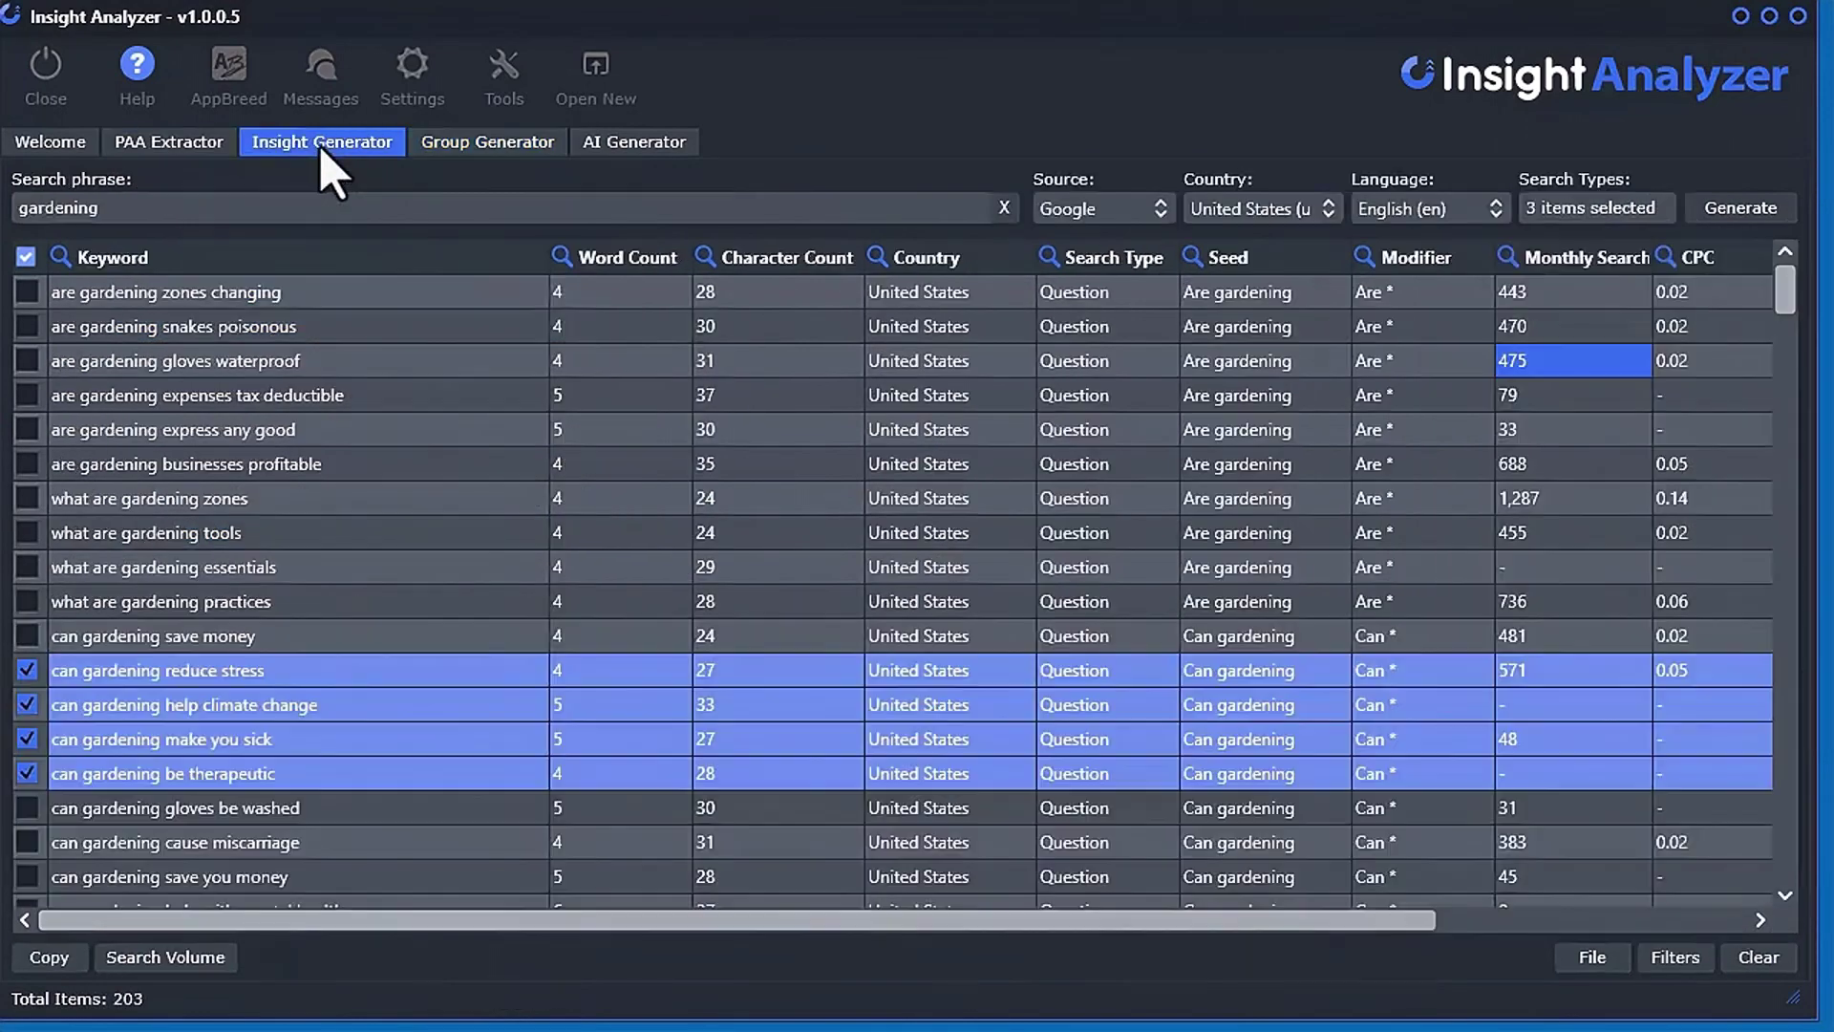
click(153, 143)
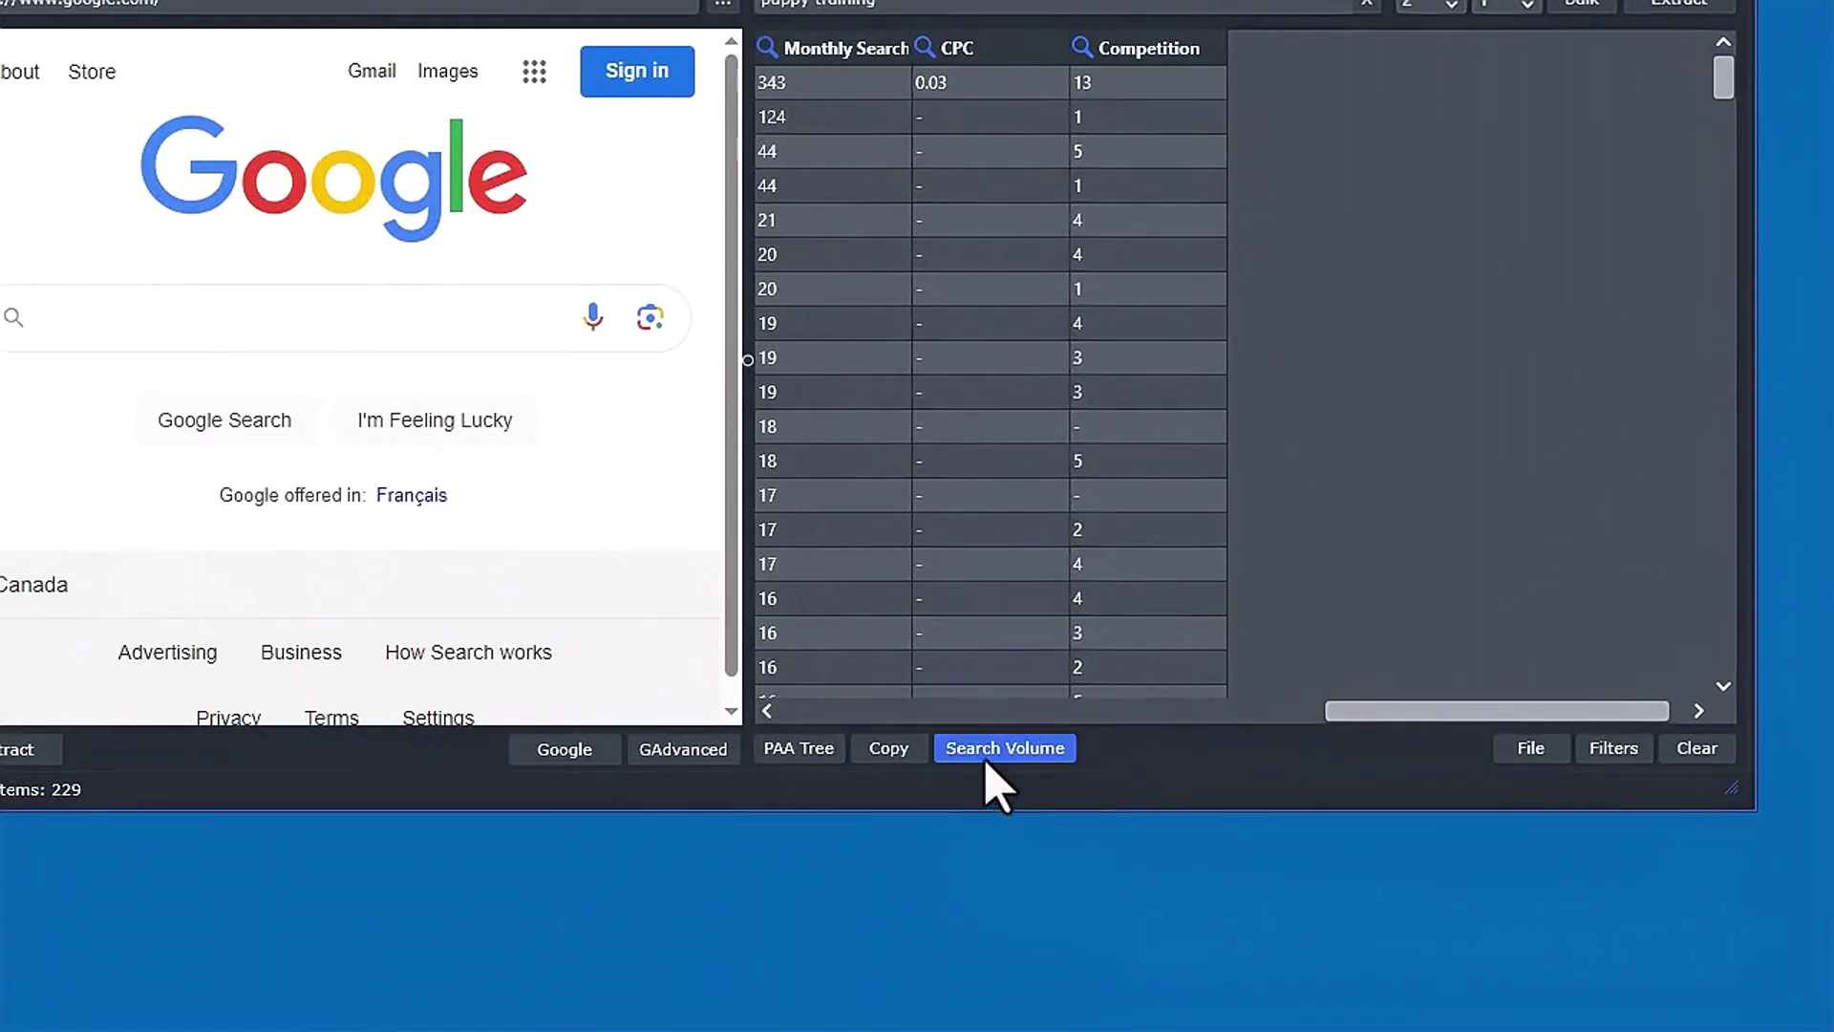
click(995, 751)
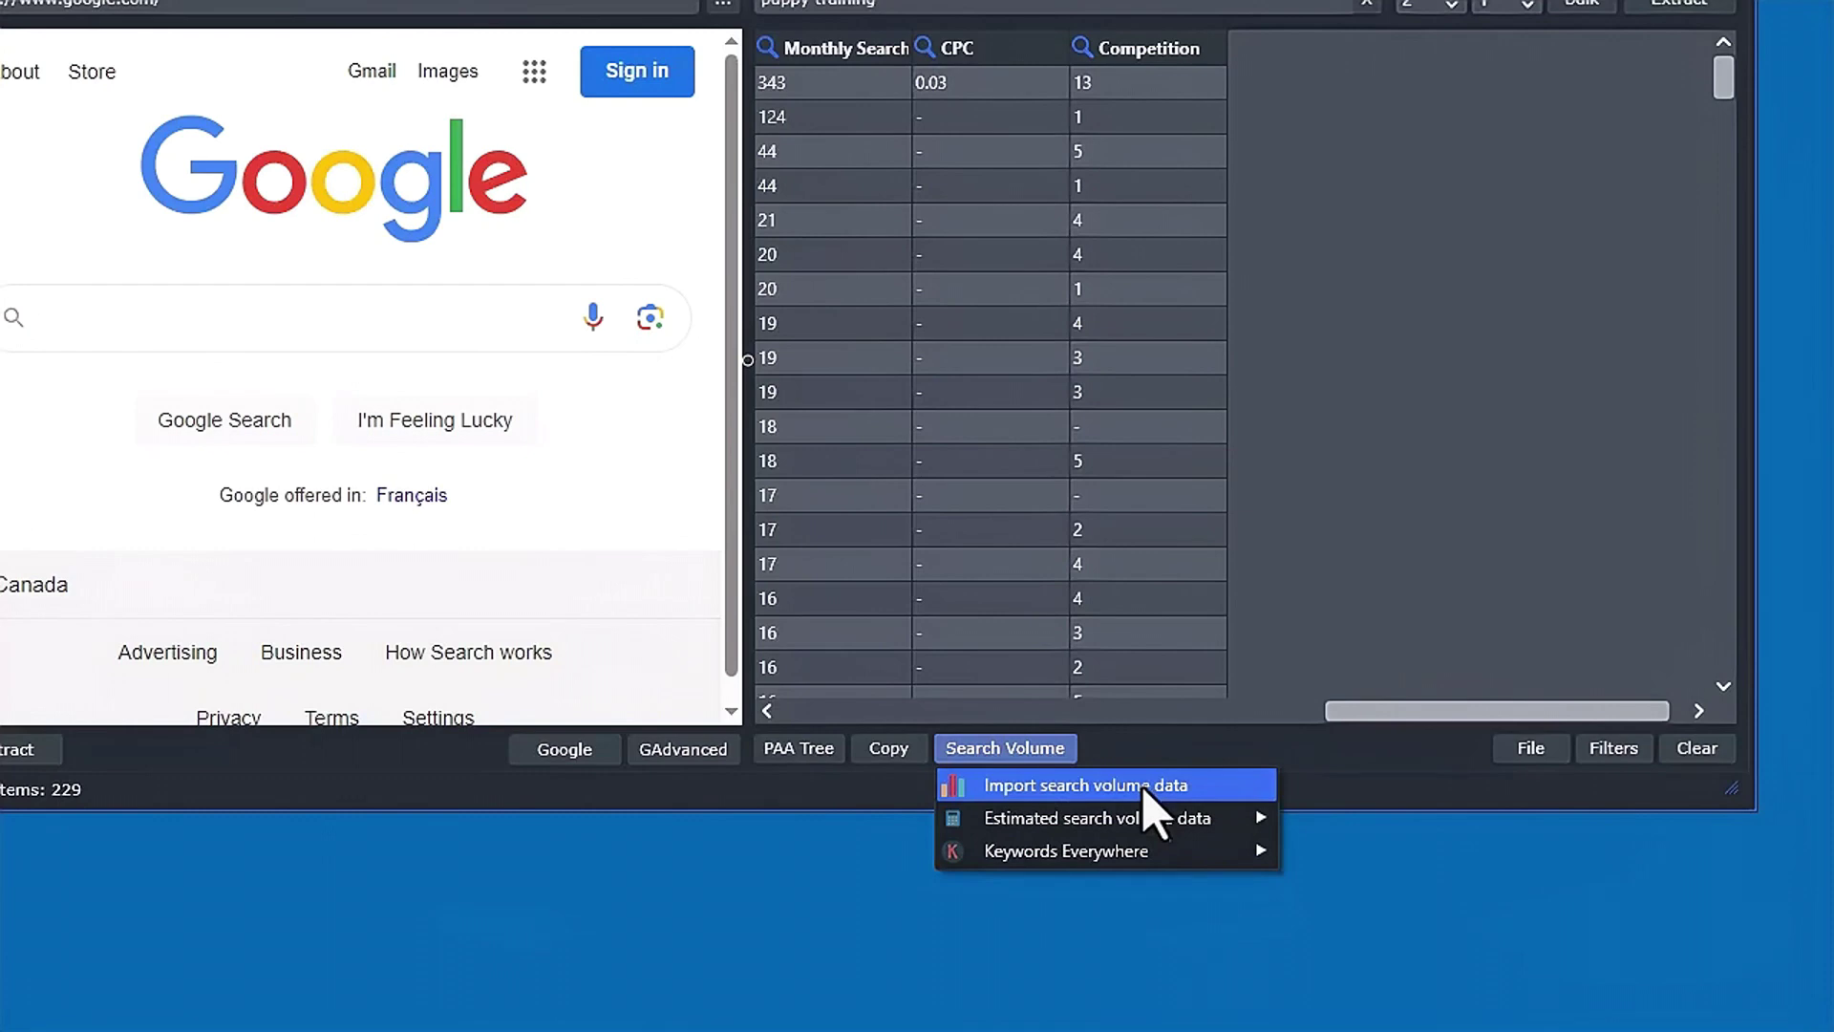
mouse_move(1059, 857)
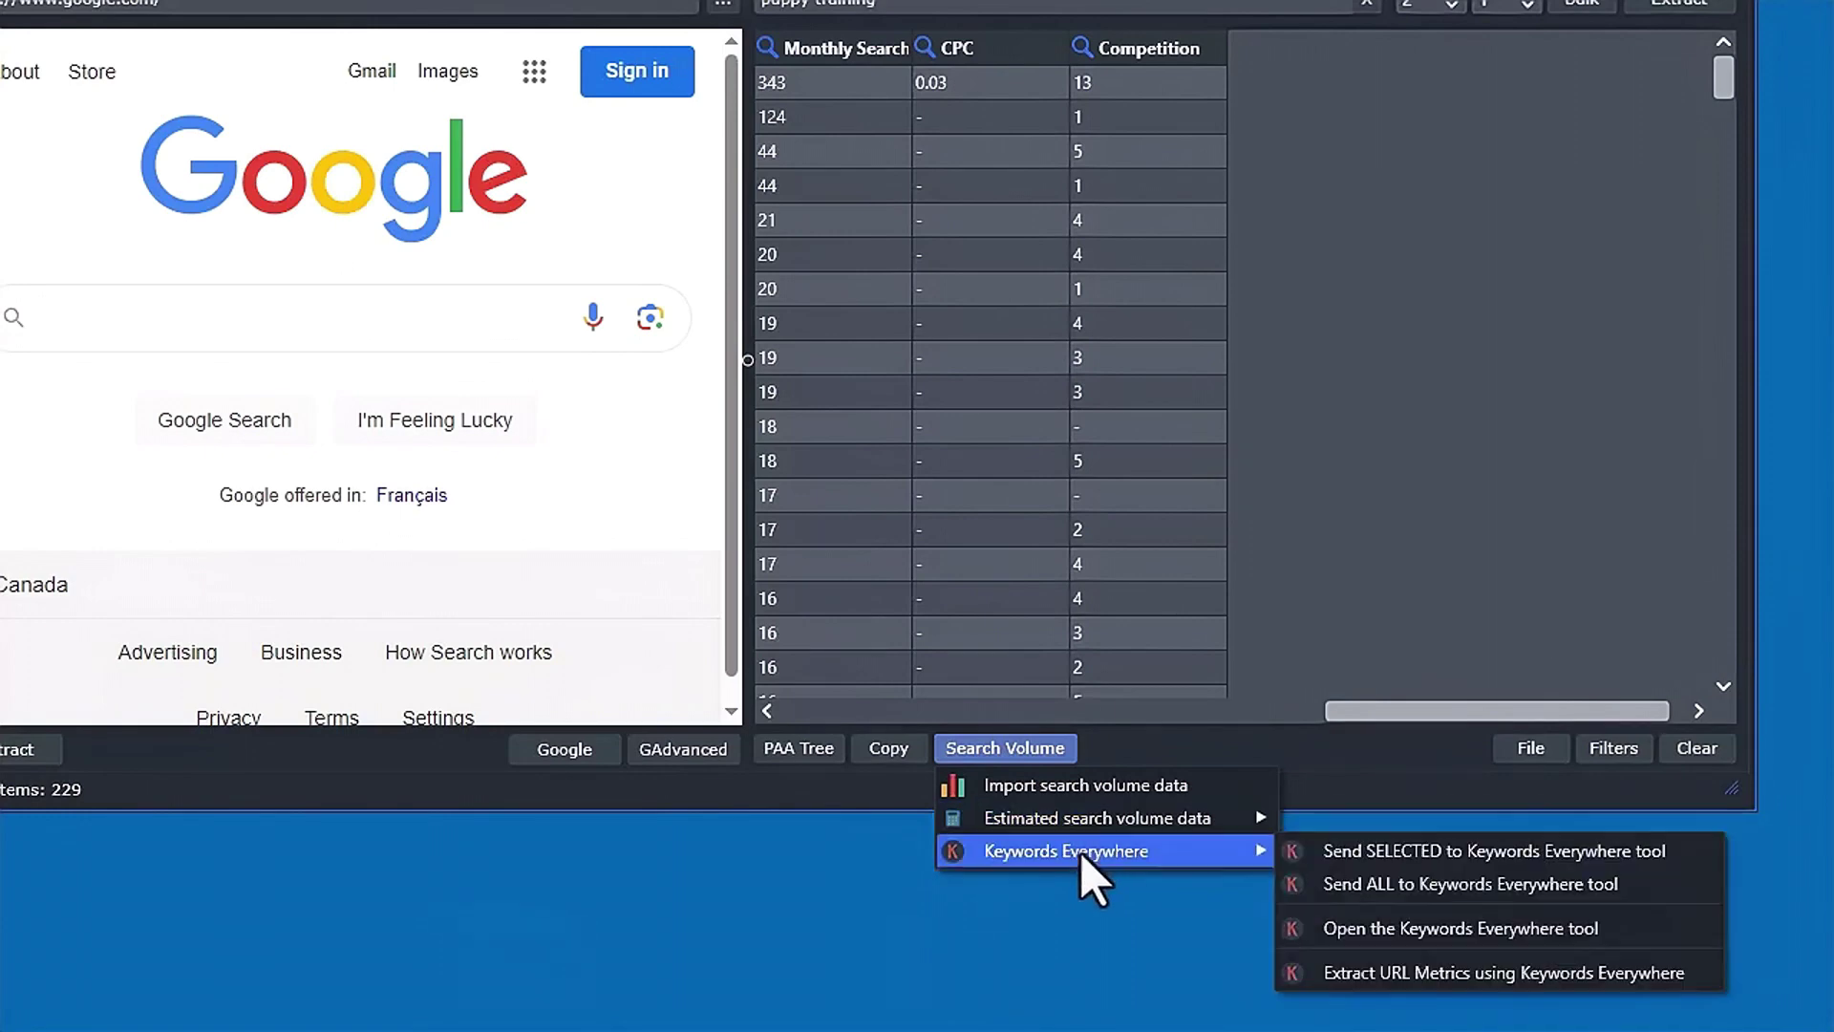
mouse_move(1063, 816)
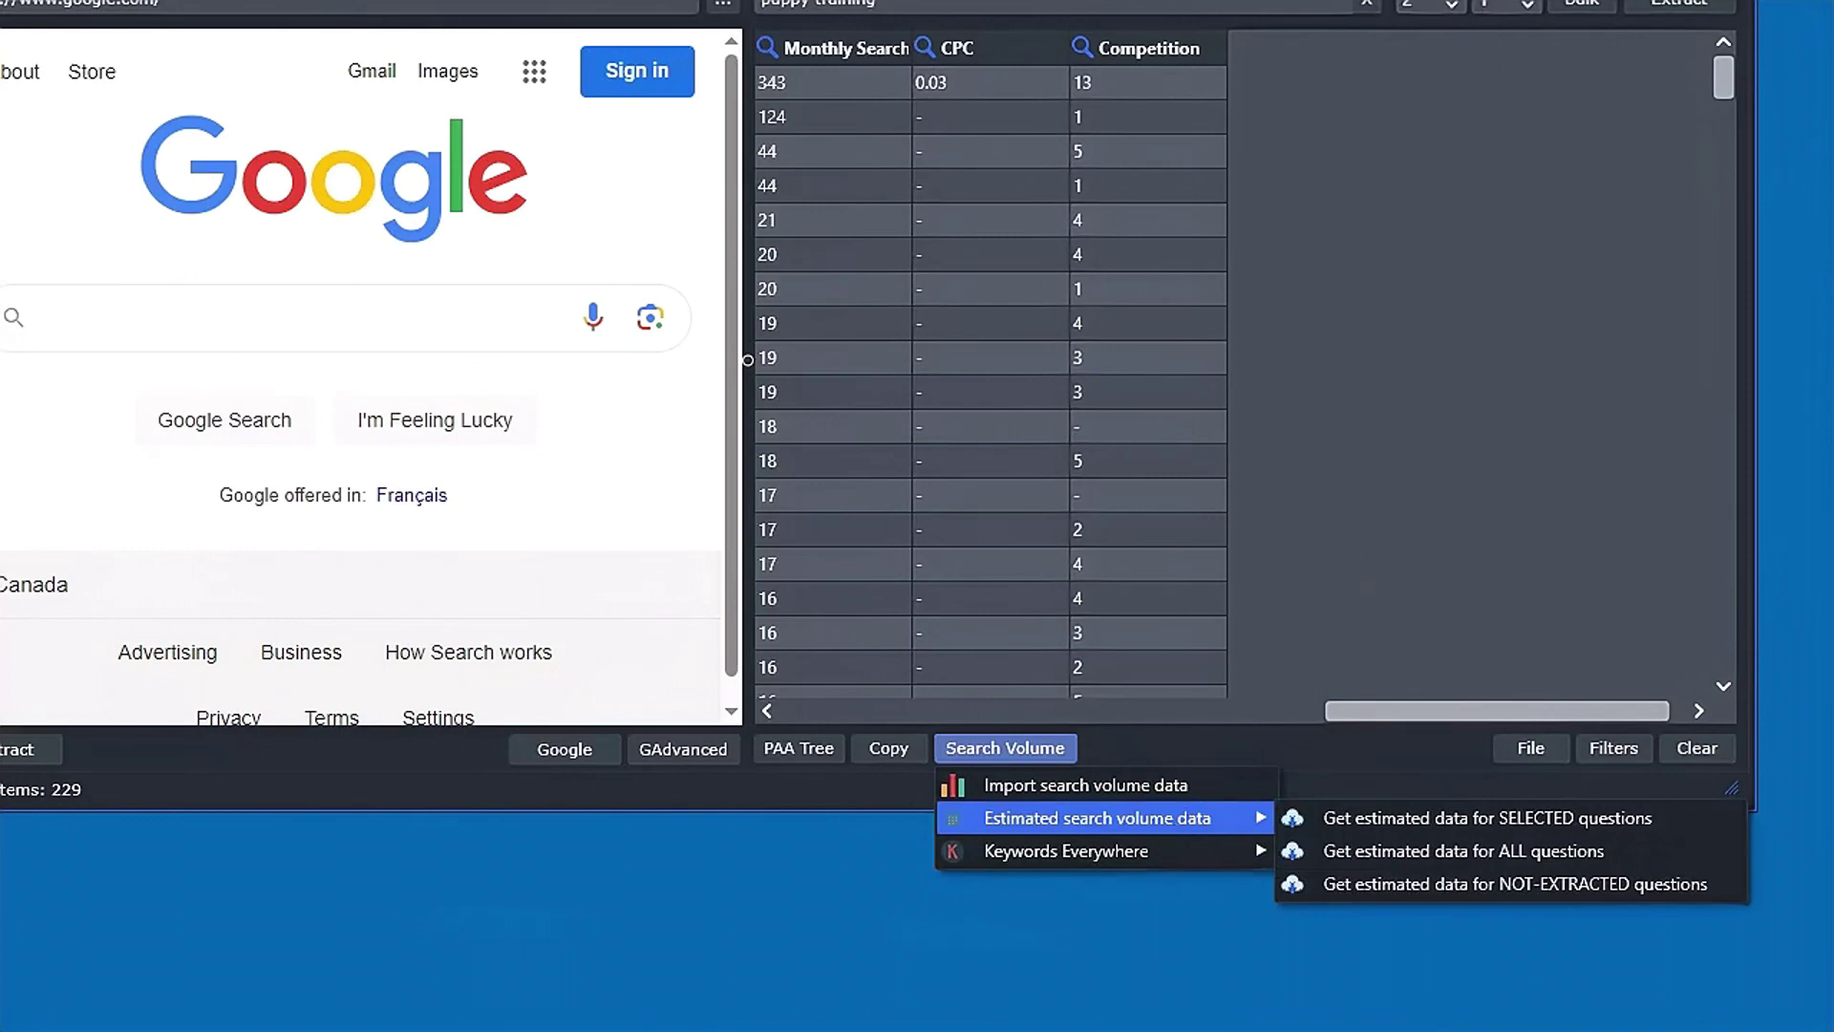
click(1692, 665)
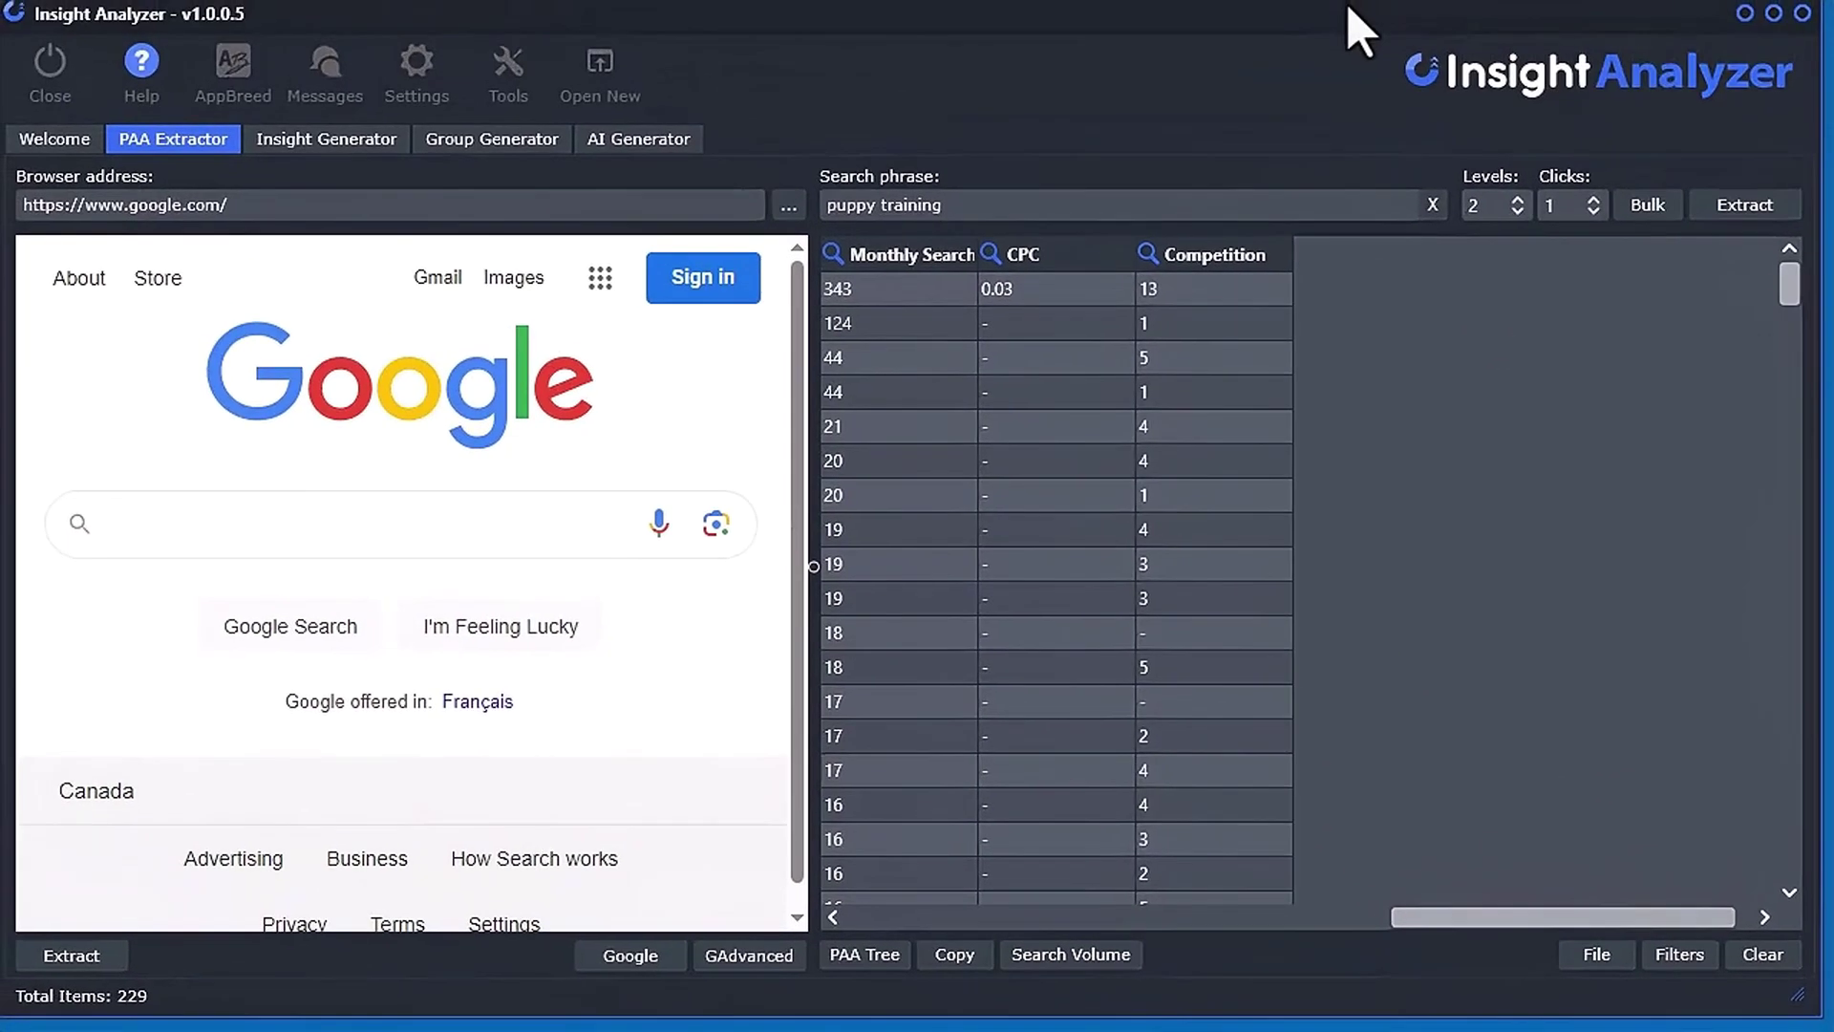